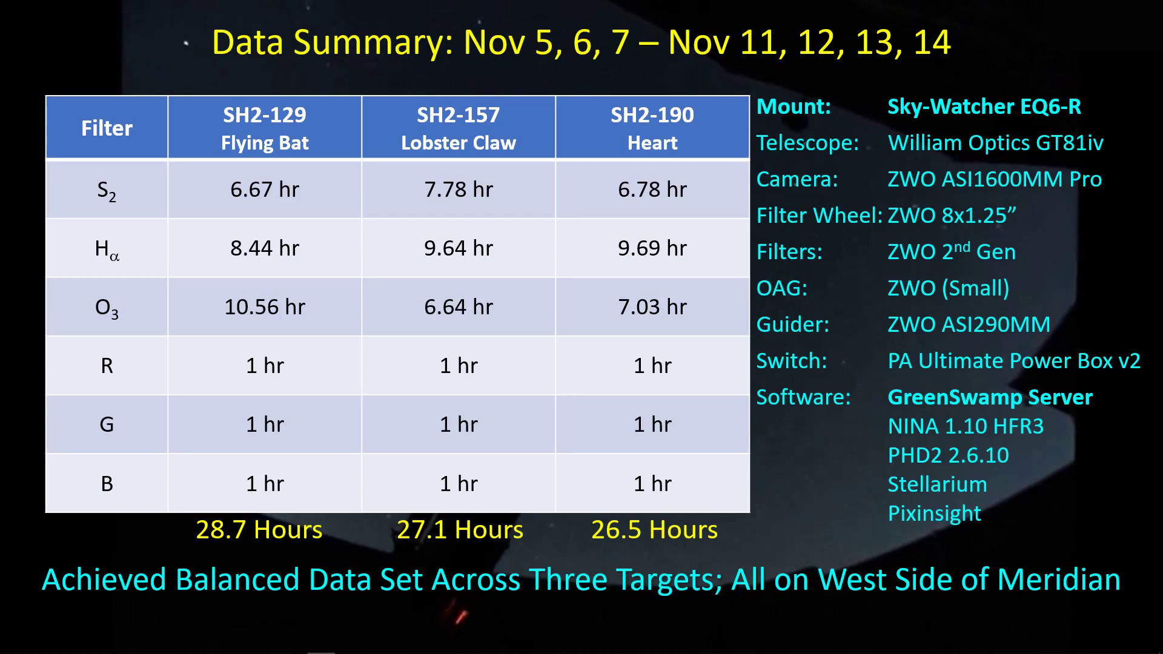
key(Right)
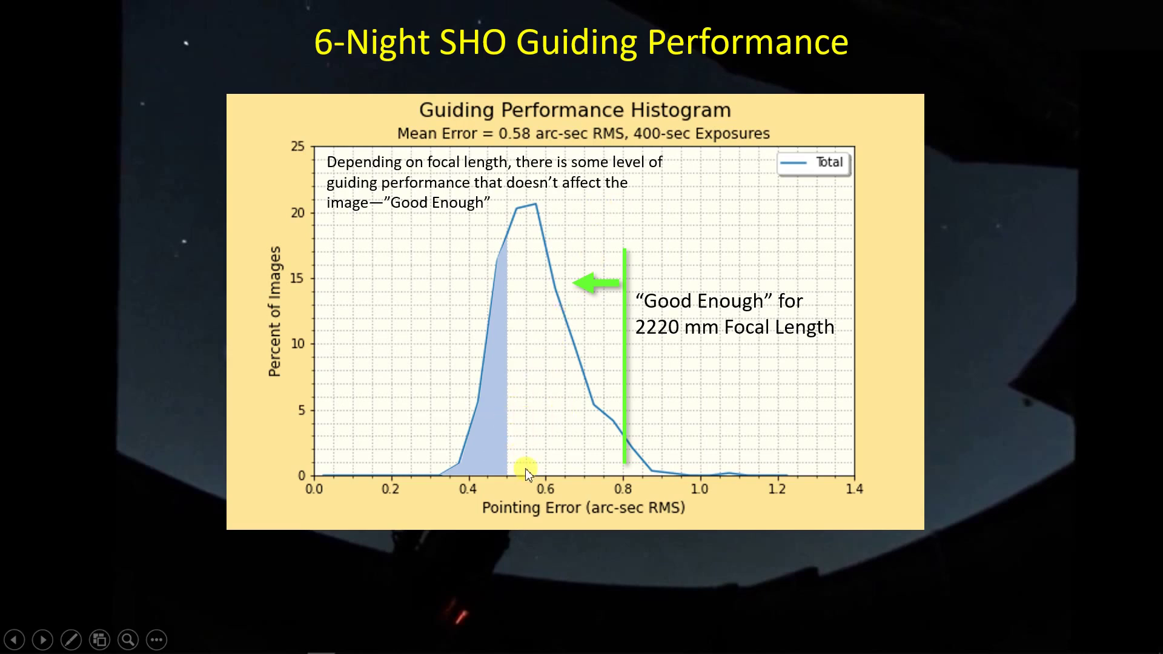
key(Right)
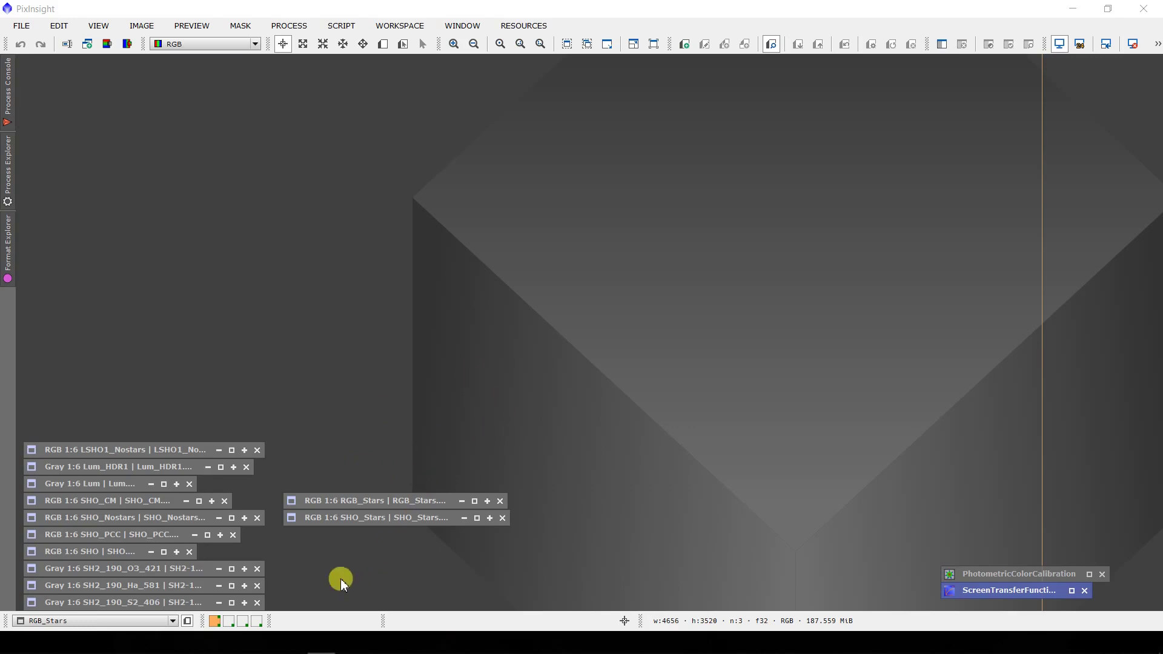
Restore the SH2_190 S2, Ha and O3 grayscale images one after another to examine each narrowband channel.
double_click(154, 603)
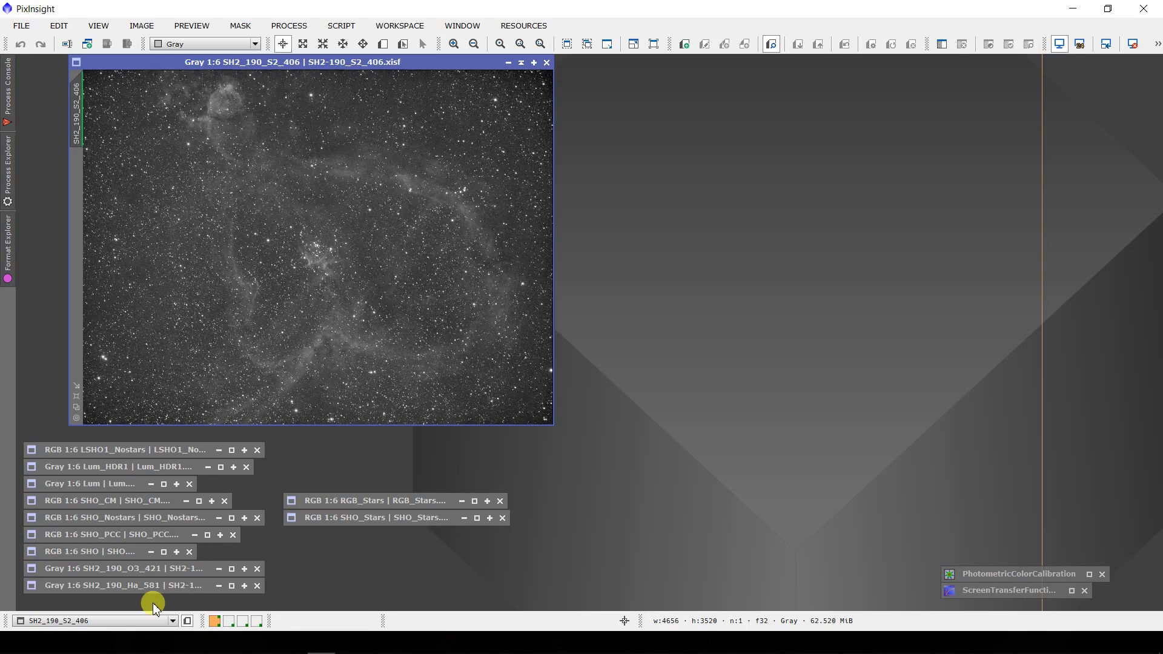
double_click(123, 586)
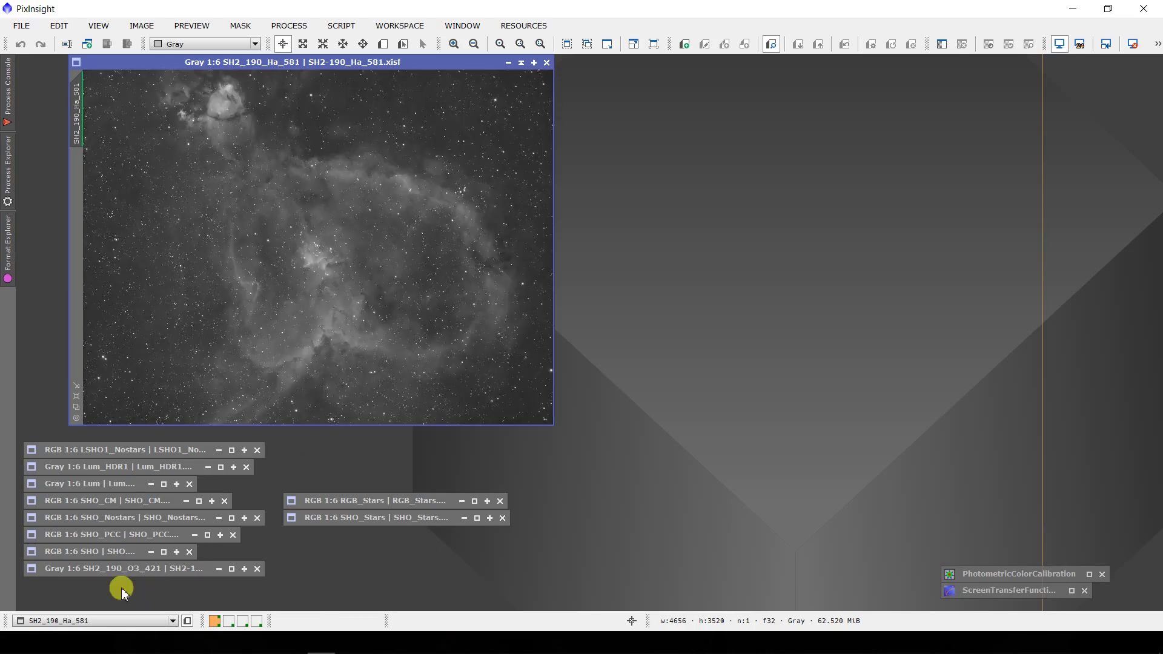
double_click(114, 571)
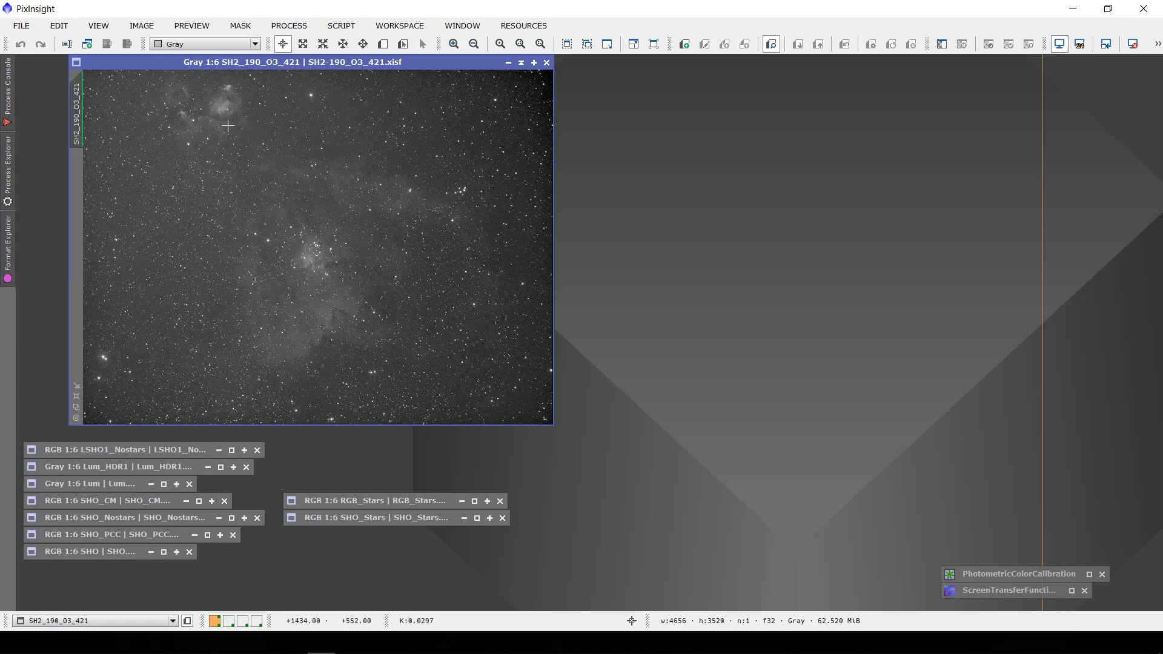
click(273, 453)
Restore the combined SHO image and the SHO_PCC version to compare their colour side by side.
click(111, 554)
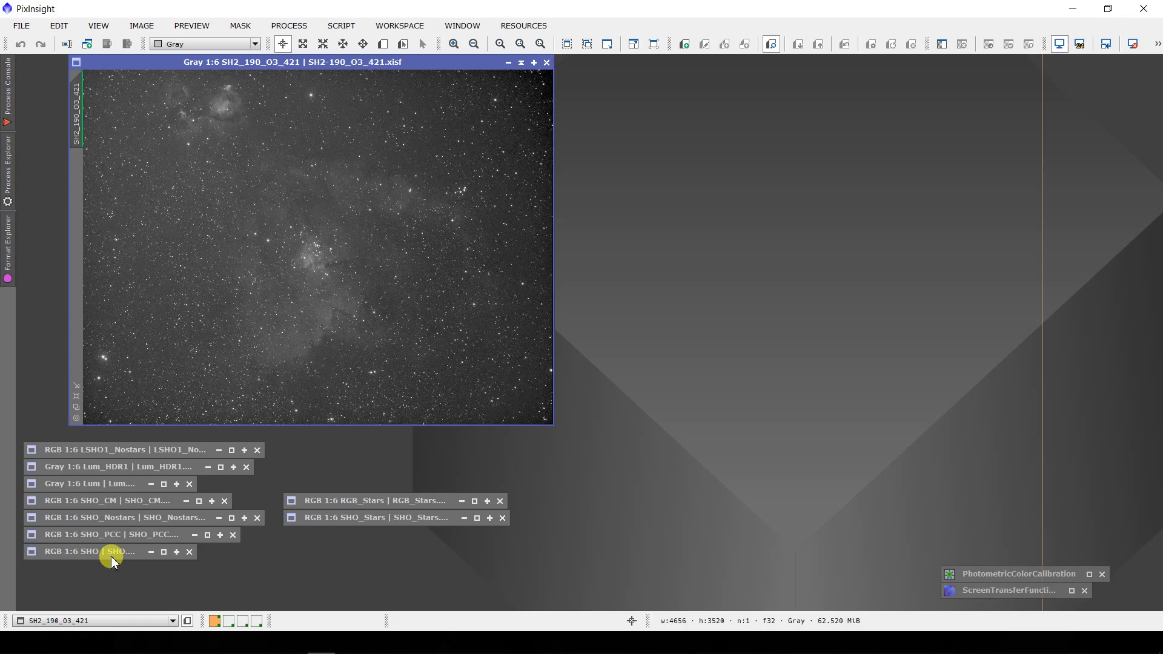
double_click(111, 557)
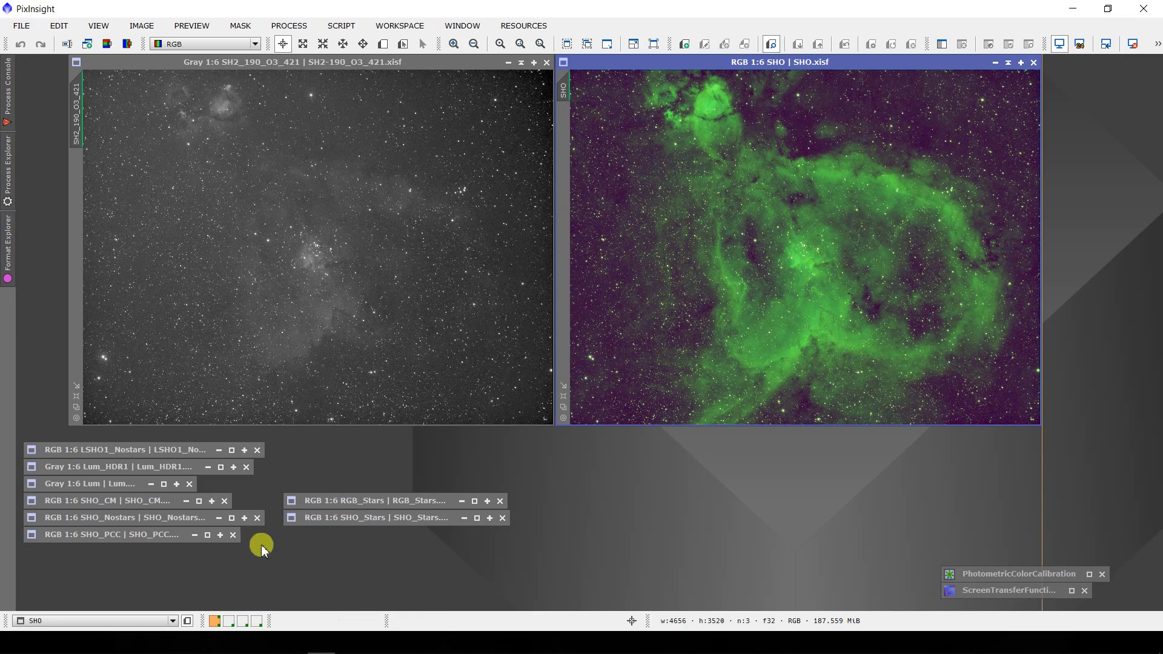
double_click(146, 536)
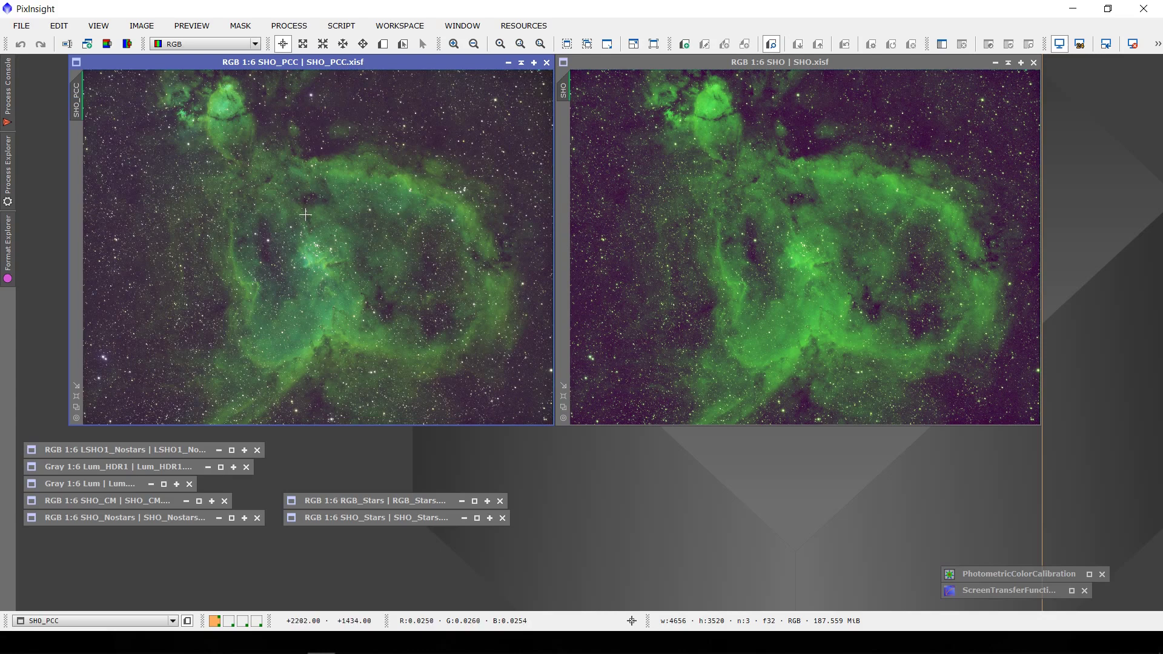
Restore the SHO_Nostars image, followed by the SHO_Stars and RGB_Stars images, to examine the separated nebula and stars.
click(110, 521)
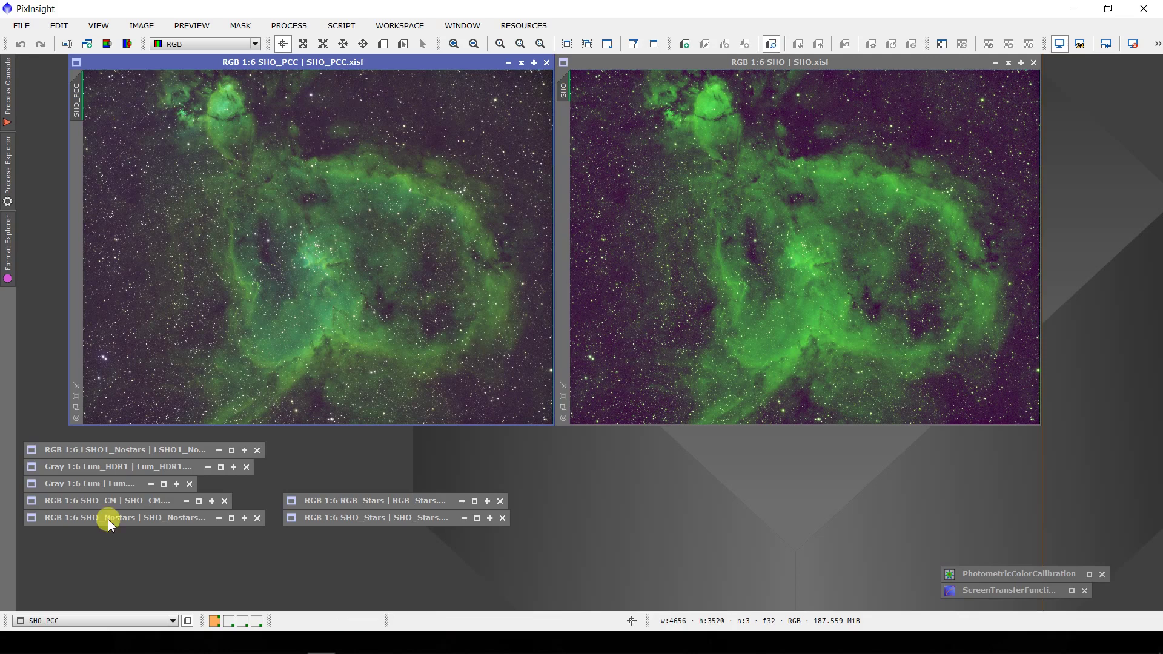
double_click(109, 519)
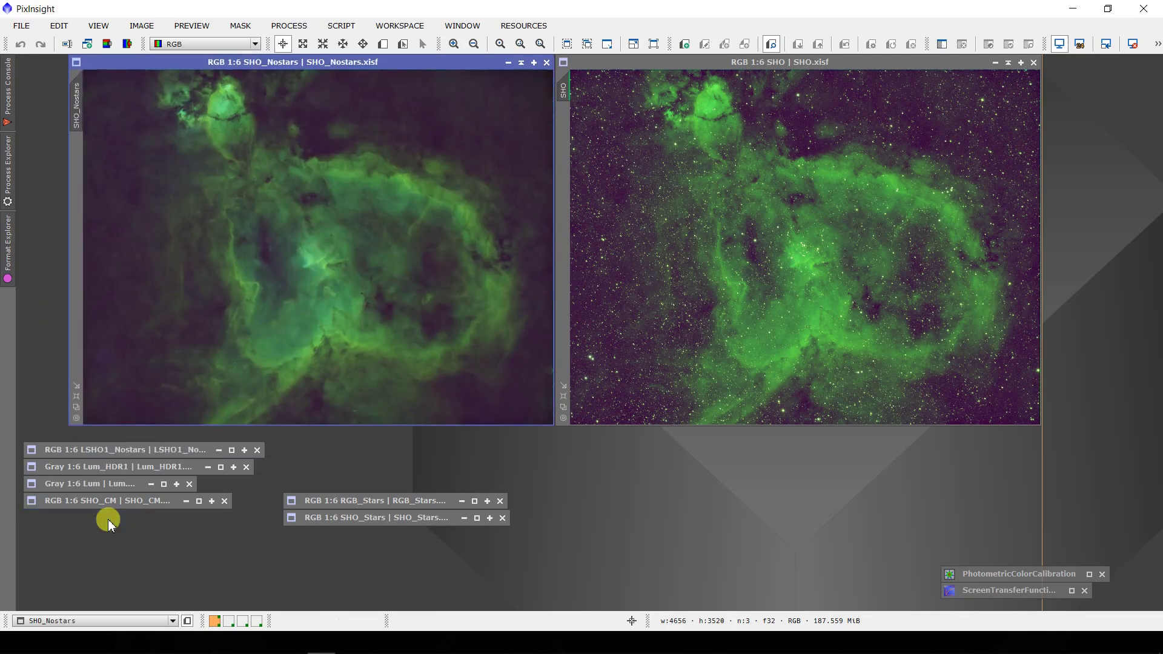
double_click(338, 518)
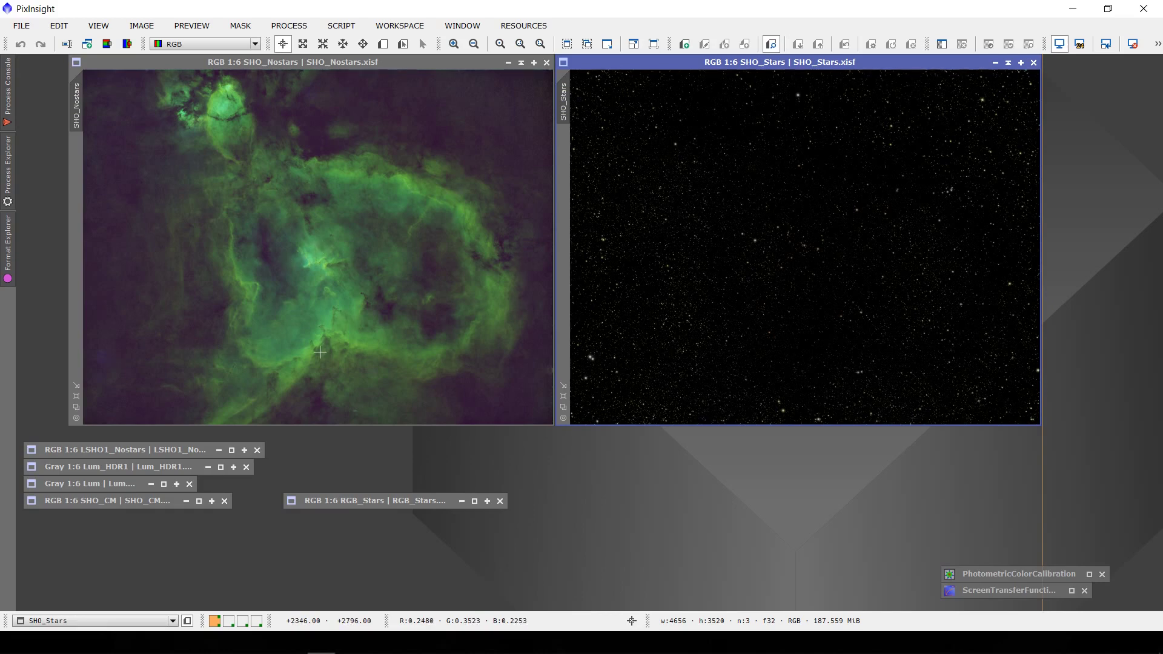
click(362, 503)
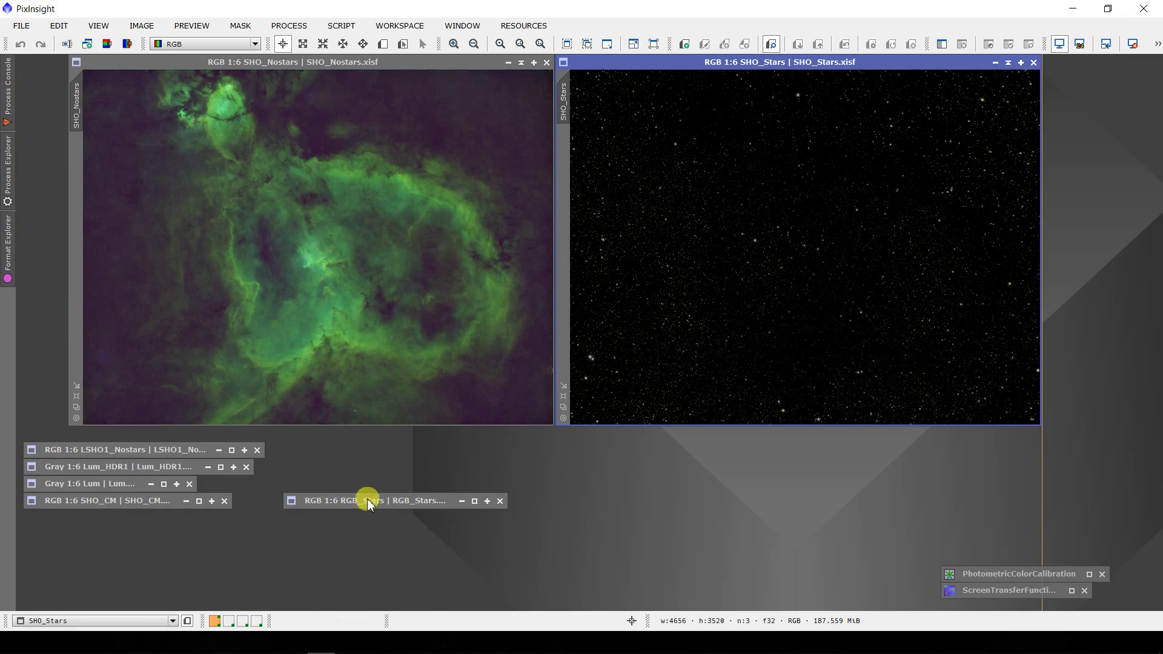
double_click(362, 503)
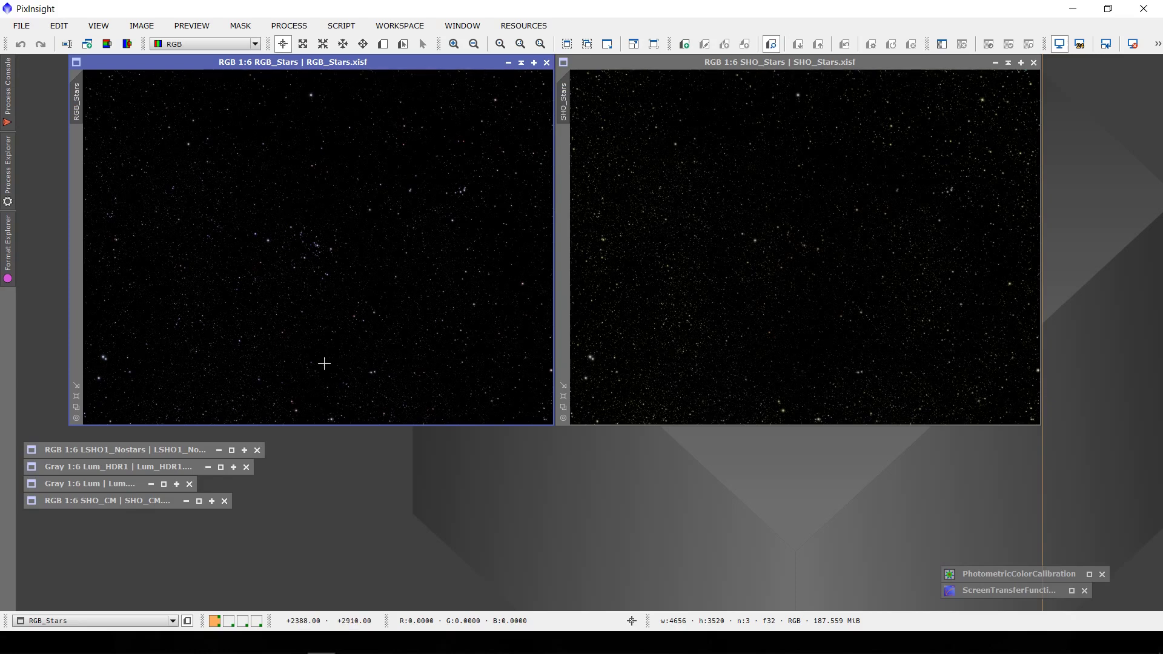
Enlarge RGB_Stars to 2:1 and match the SHO_Stars view to the same area to compare star colours.
scroll(317, 351, up, 4)
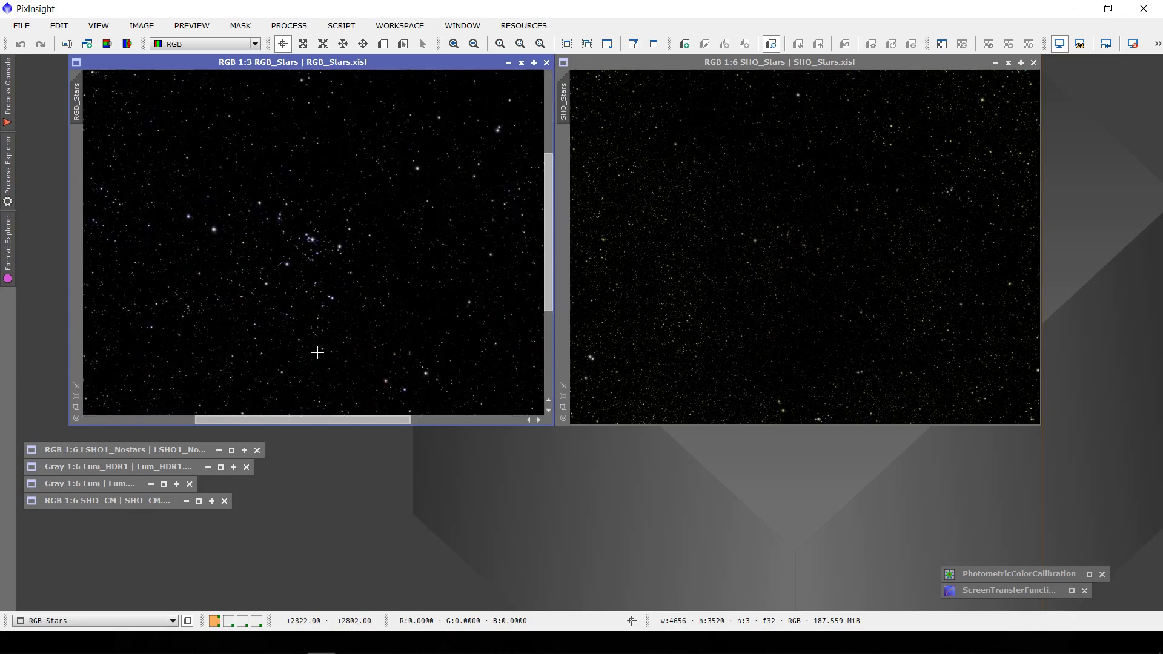
scroll(317, 352, up, 3)
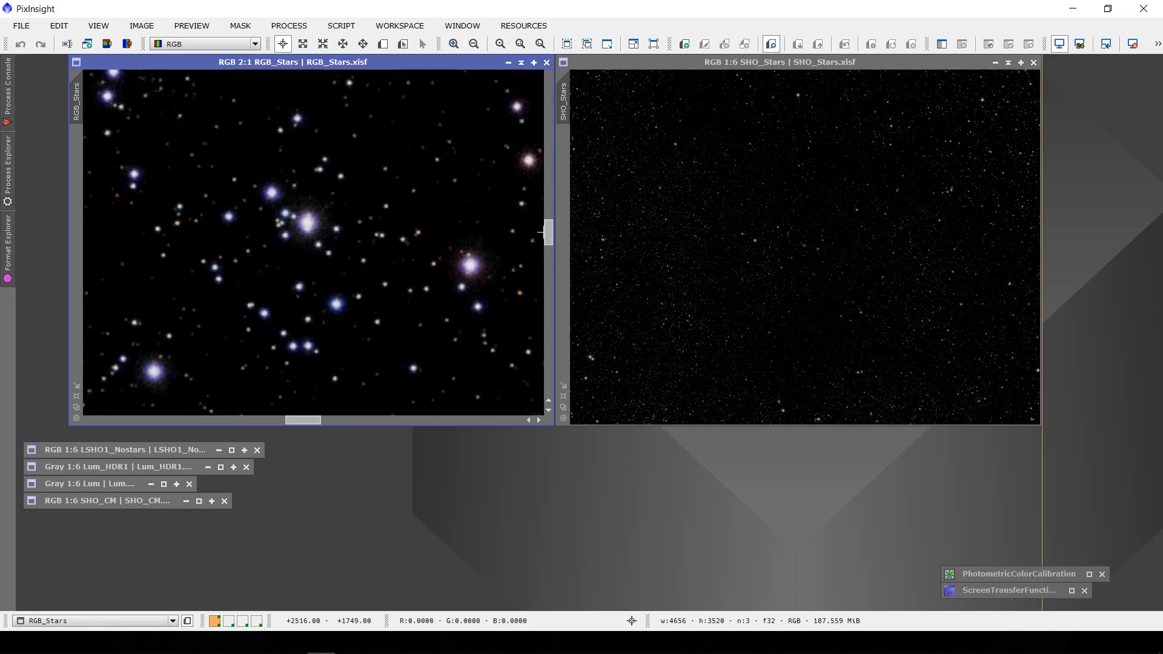
drag(547, 232, 547, 266)
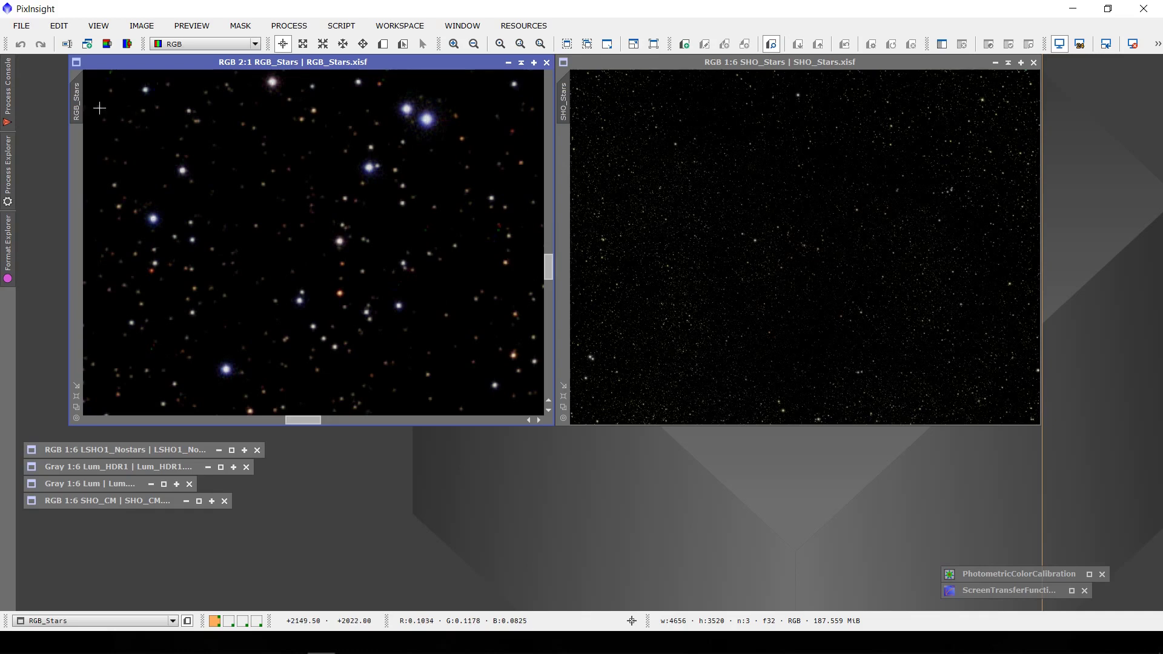
drag(83, 91, 564, 100)
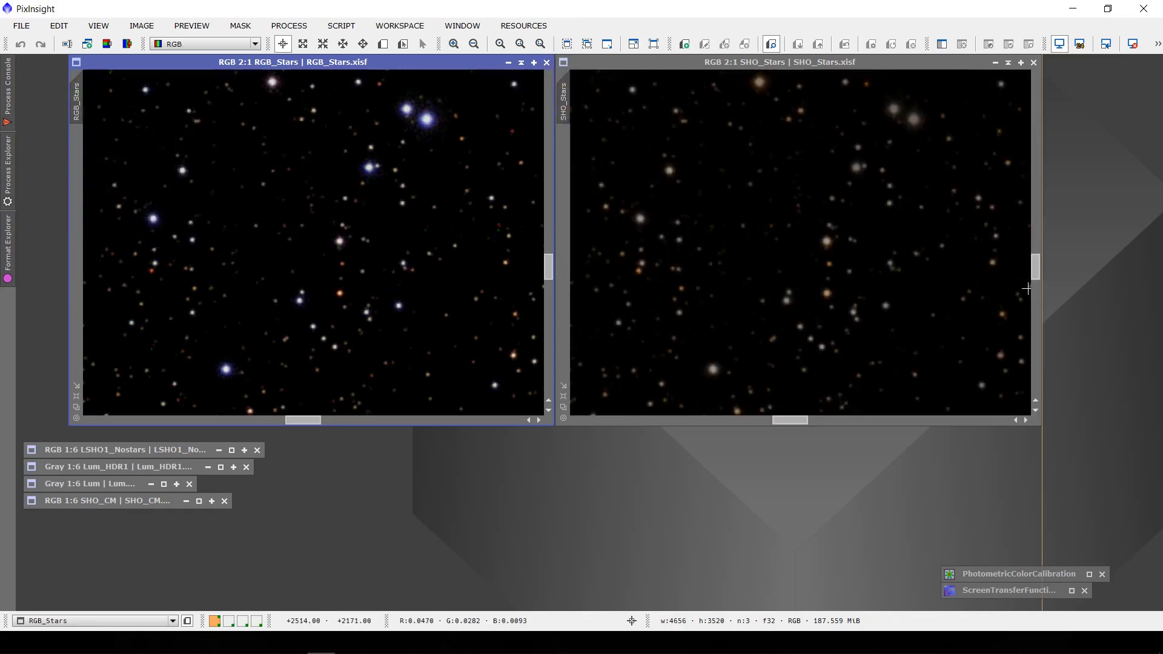
click(965, 478)
Bring up the colour-adjusted SHO_CM image beside the RGB_Stars image.
drag(73, 402, 603, 104)
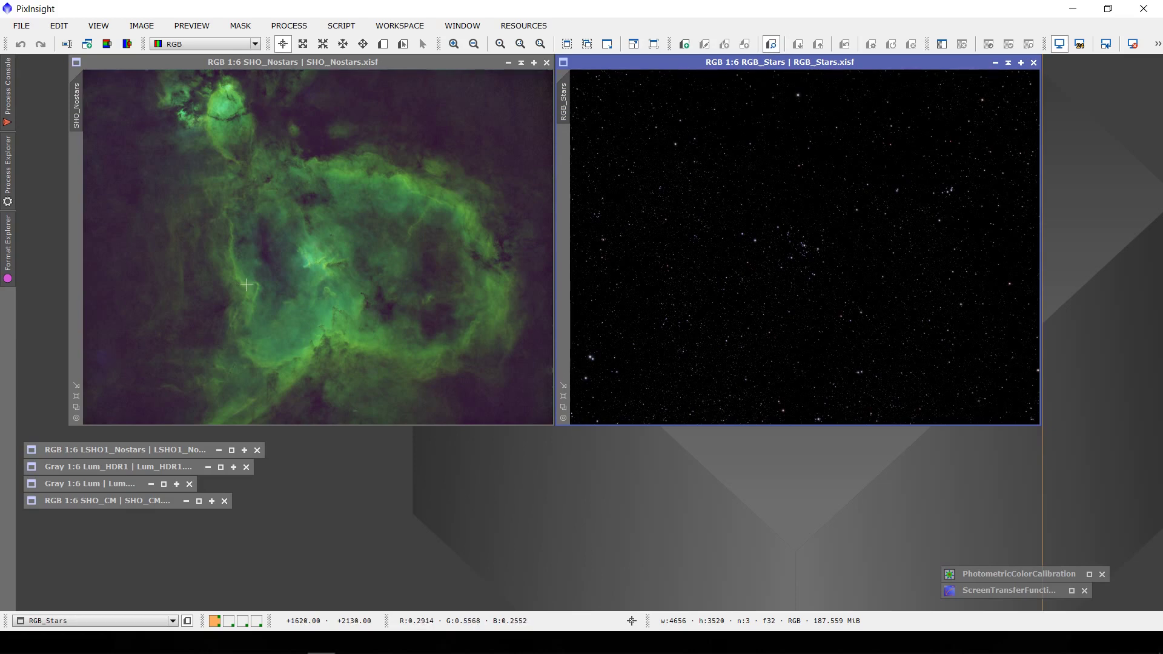
click(151, 504)
double_click(93, 503)
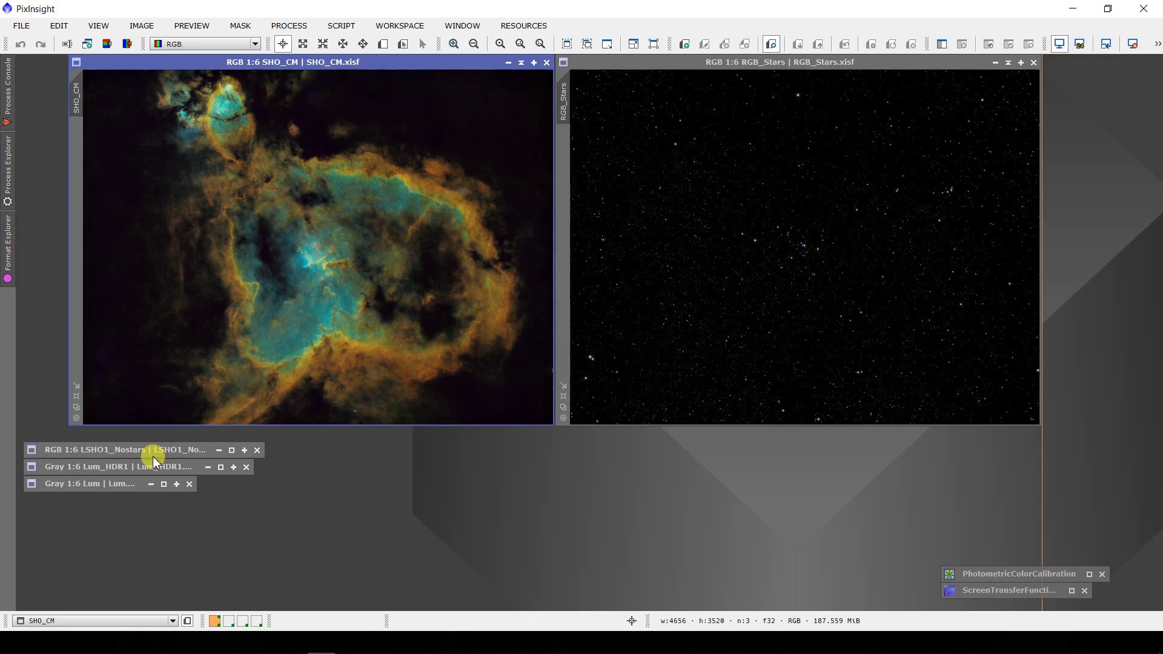
Restore the Lum image to compare it with SHO_CM, and open Lum_HDR1 beside it.
click(89, 485)
double_click(89, 484)
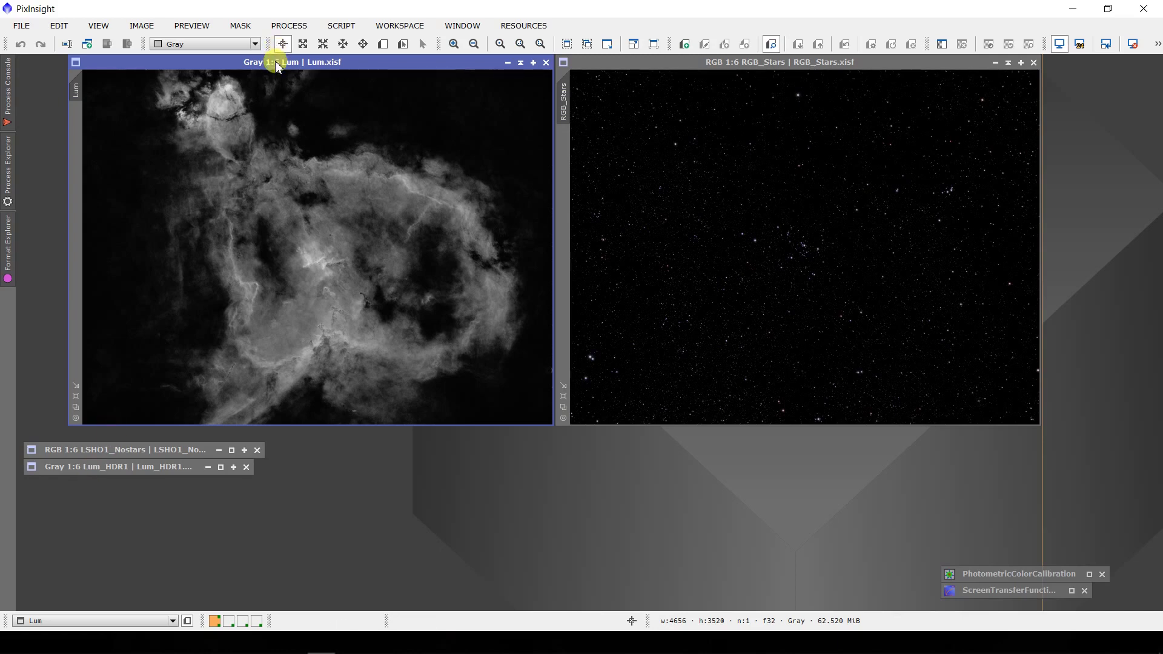
drag(278, 65, 765, 62)
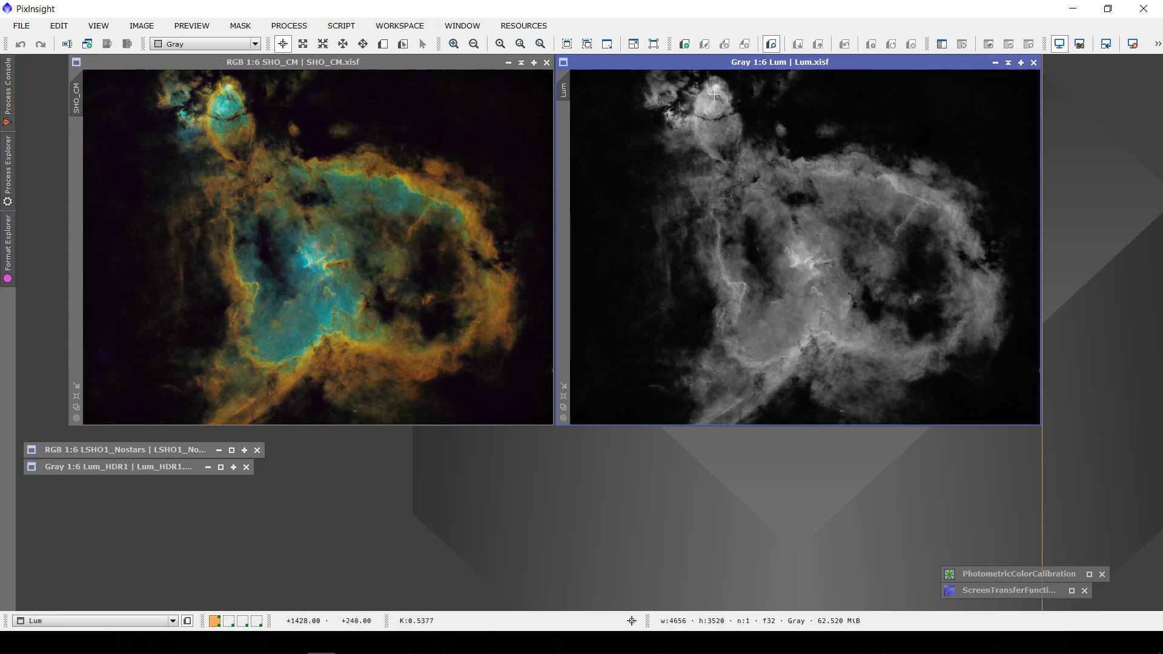
drag(695, 68, 206, 68)
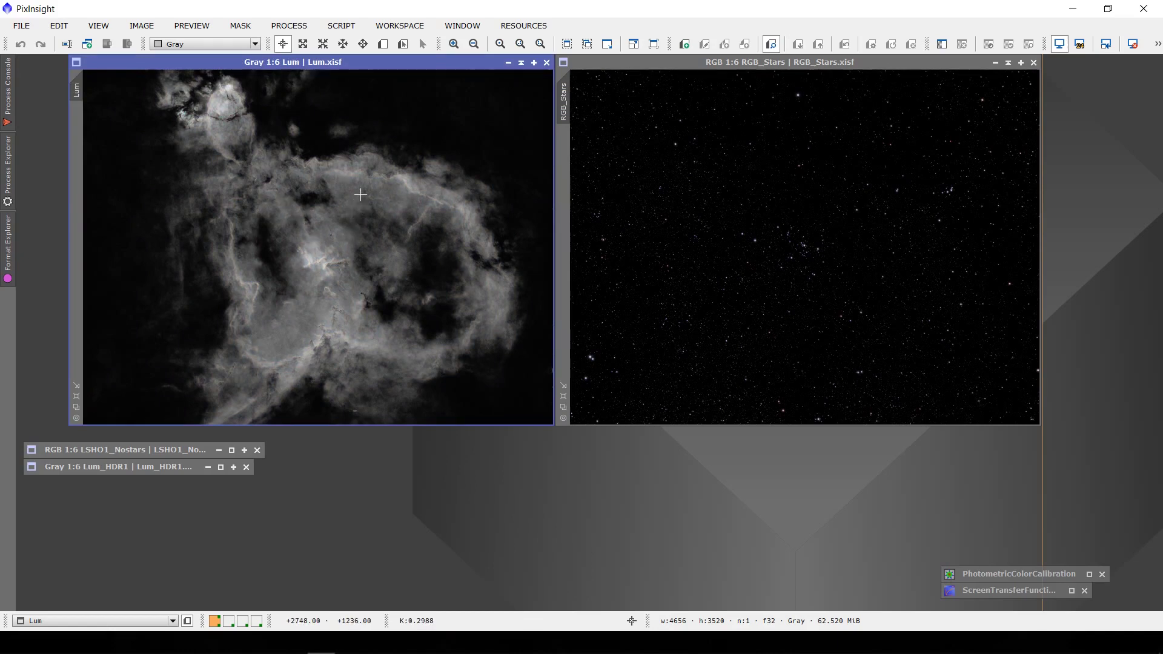
click(102, 470)
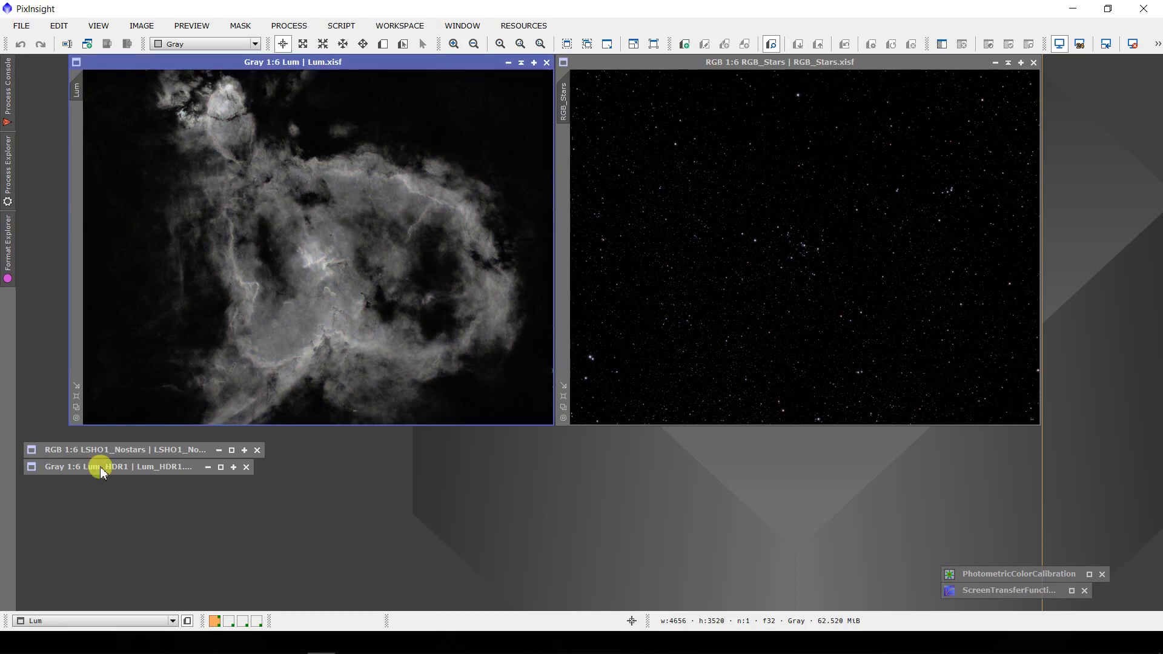
click(101, 470)
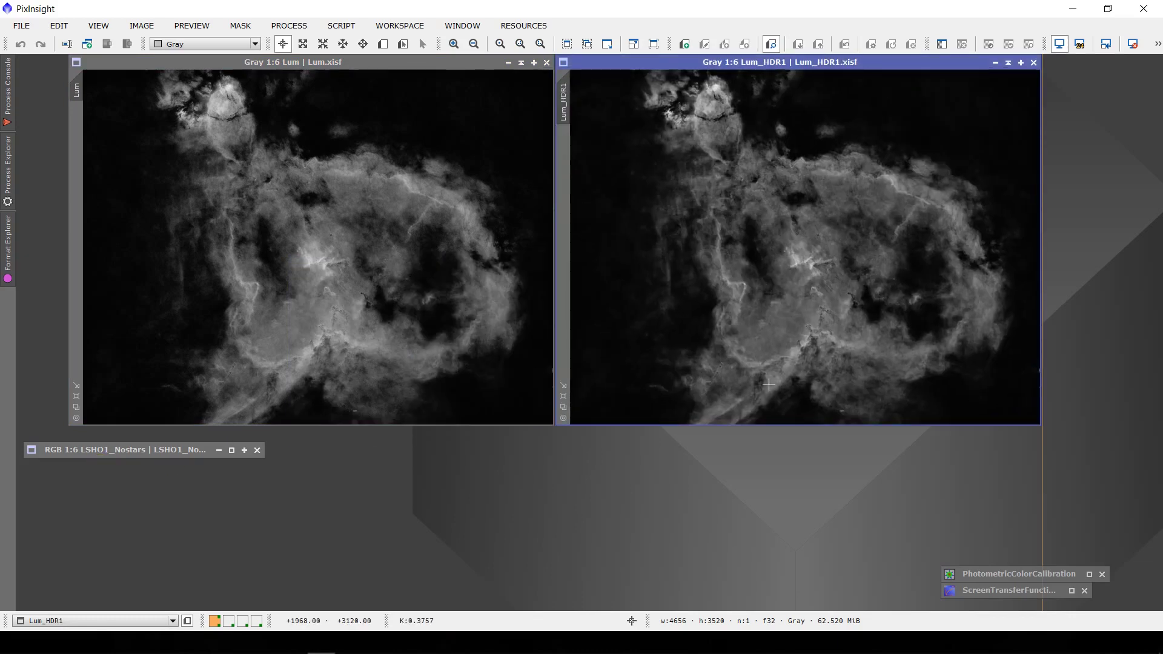
Restore the LSHO1_Nostars image, collapsing the Lum and Lum_HDR1 windows so it sits beside RGB_Stars.
click(521, 64)
click(522, 63)
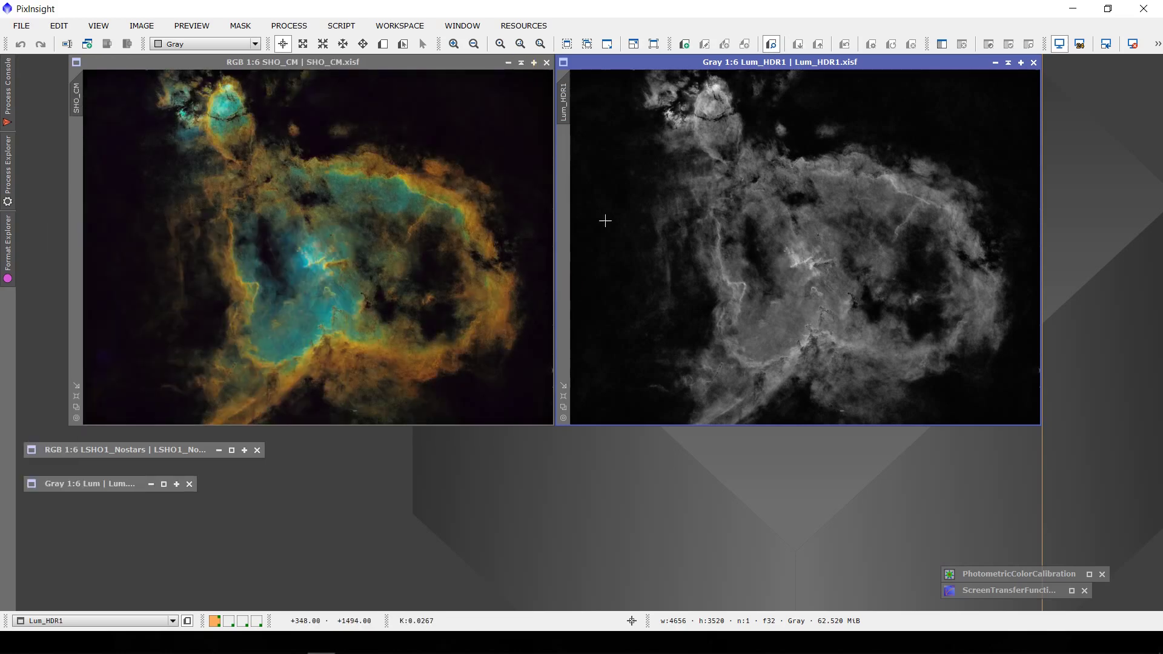
key(ctrl+Tab)
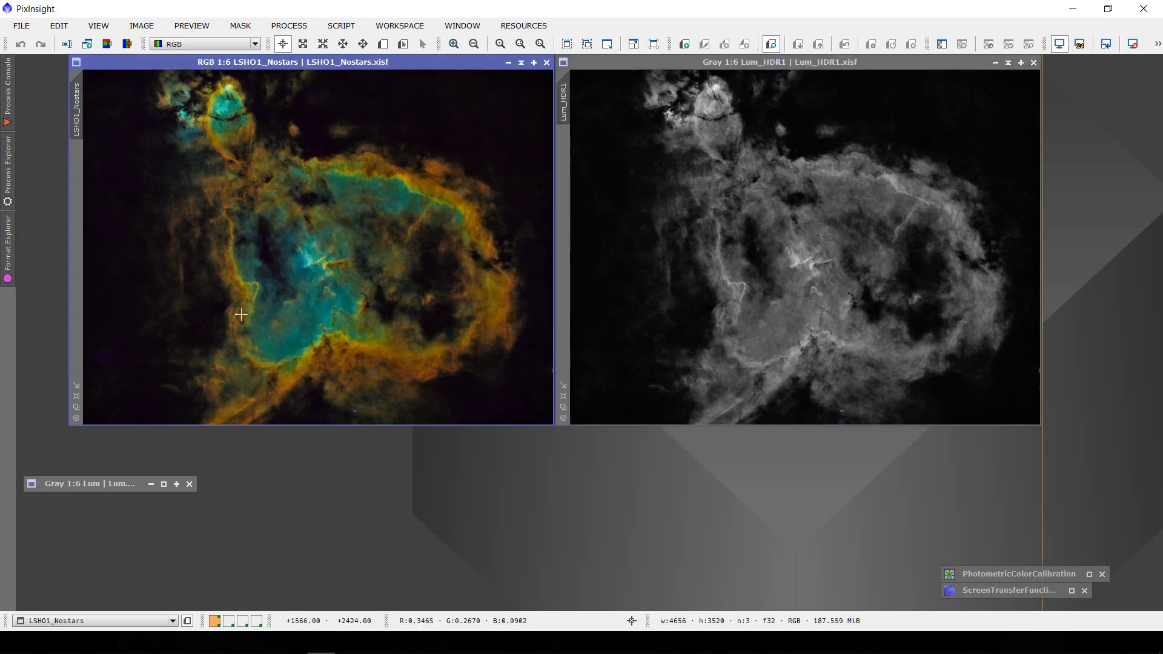
click(1010, 63)
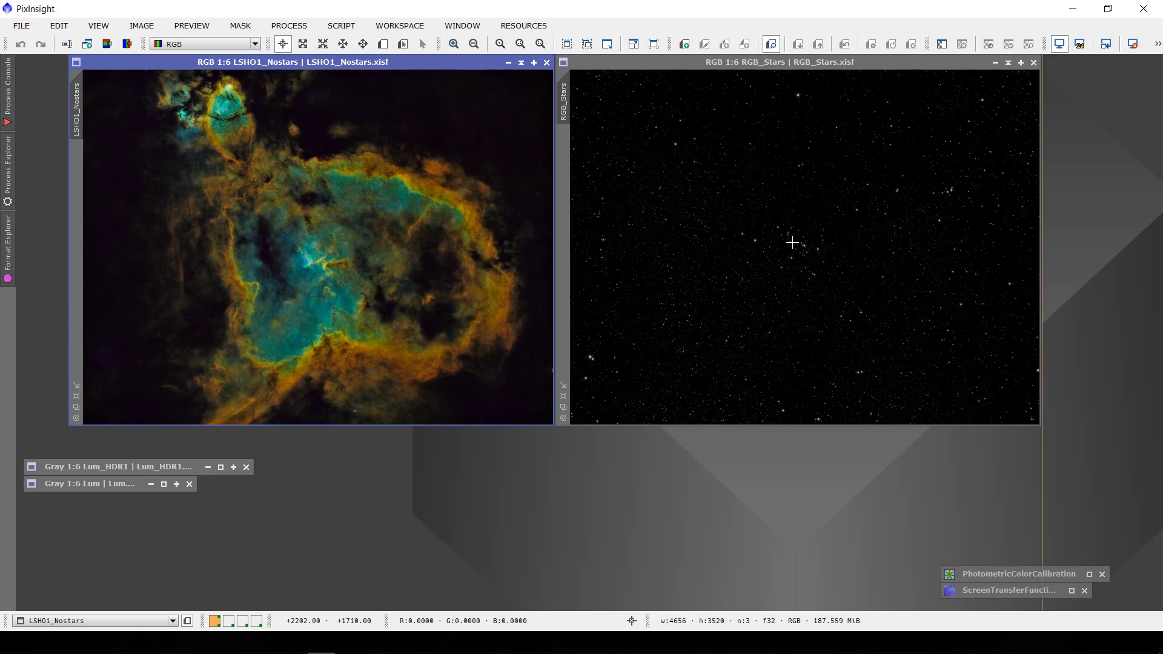
Switch to the fourth workspace and examine the core and pillar details of the SH2_190_1_Finish image at 1:1 and 2:1.
click(257, 622)
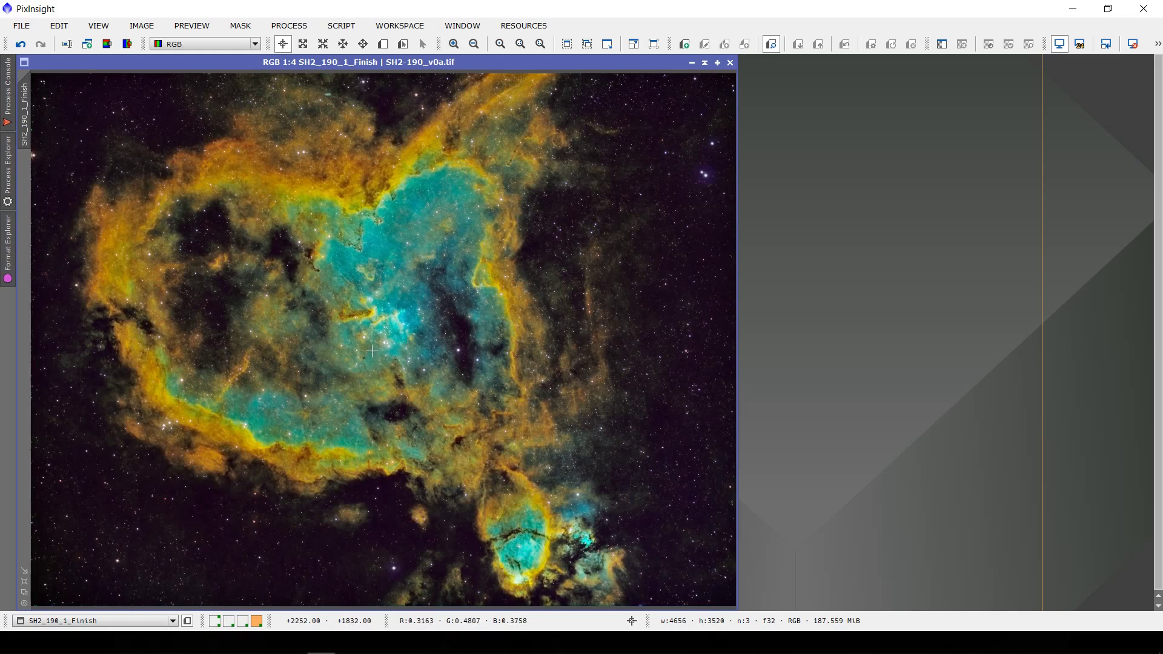
scroll(333, 332, up, 1)
scroll(333, 332, up, 3)
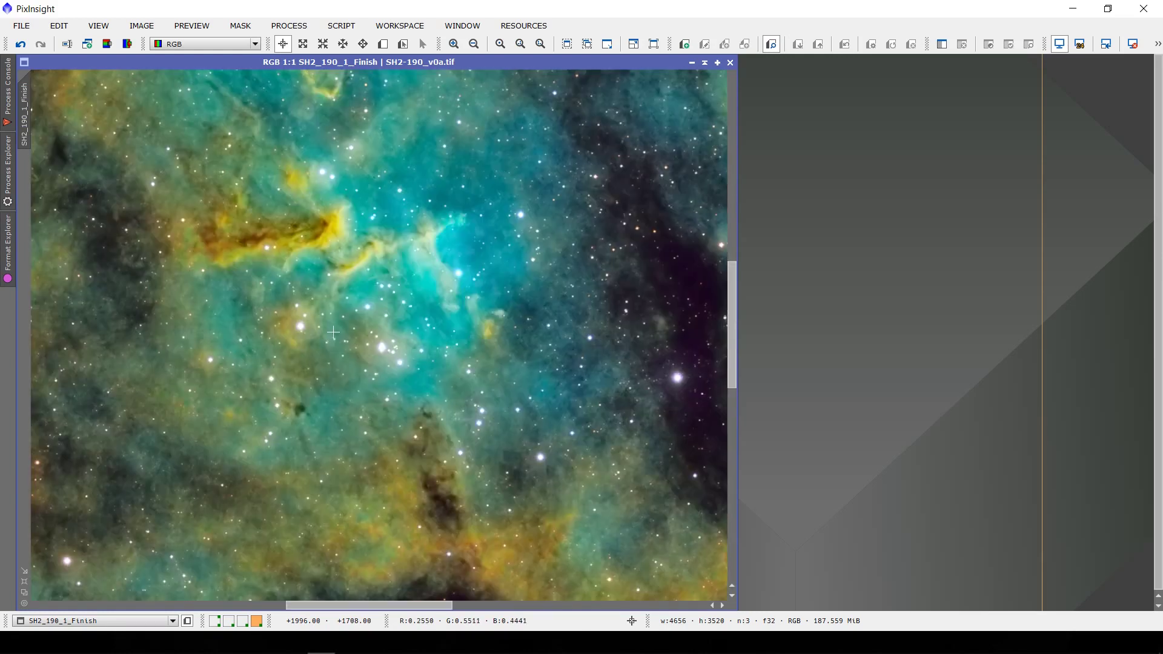
drag(733, 332, 705, 225)
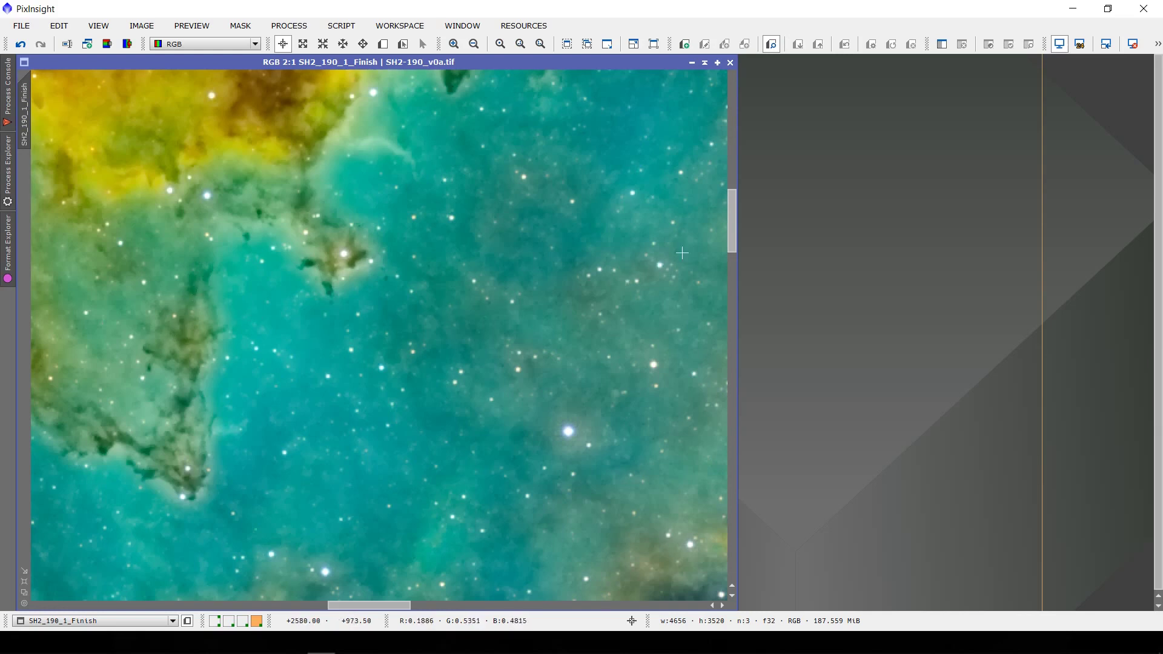
click(730, 214)
drag(728, 212, 719, 310)
mouse_move(340, 605)
mouse_down()
mouse_move(266, 609)
mouse_move(334, 605)
mouse_up()
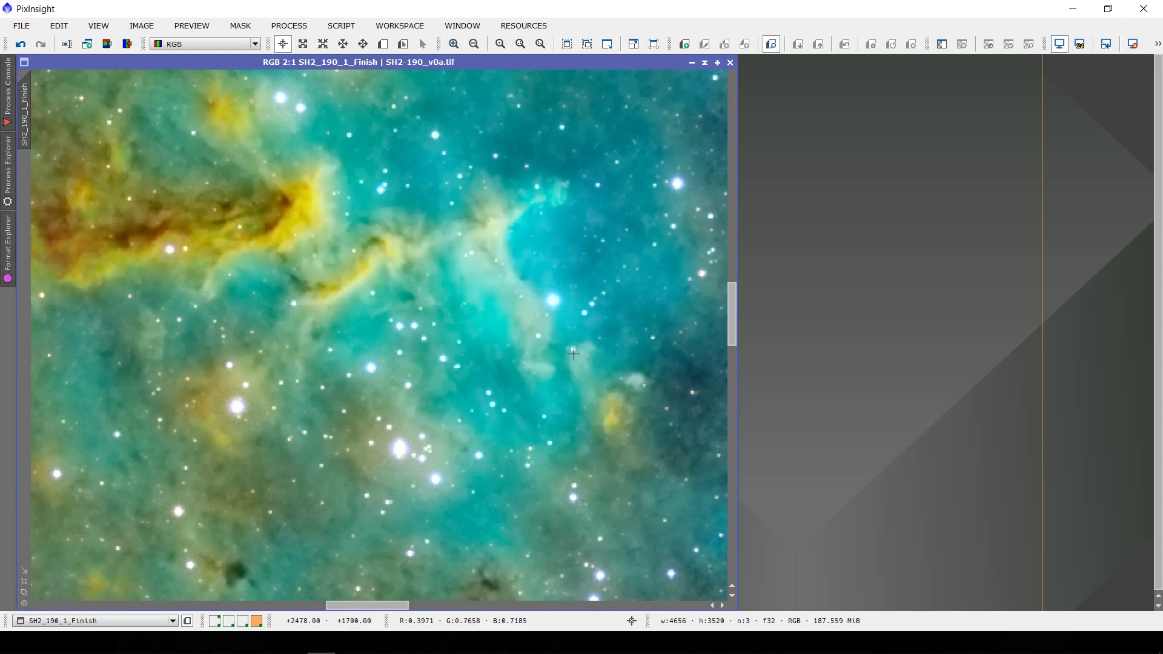
scroll(557, 384, down, 1)
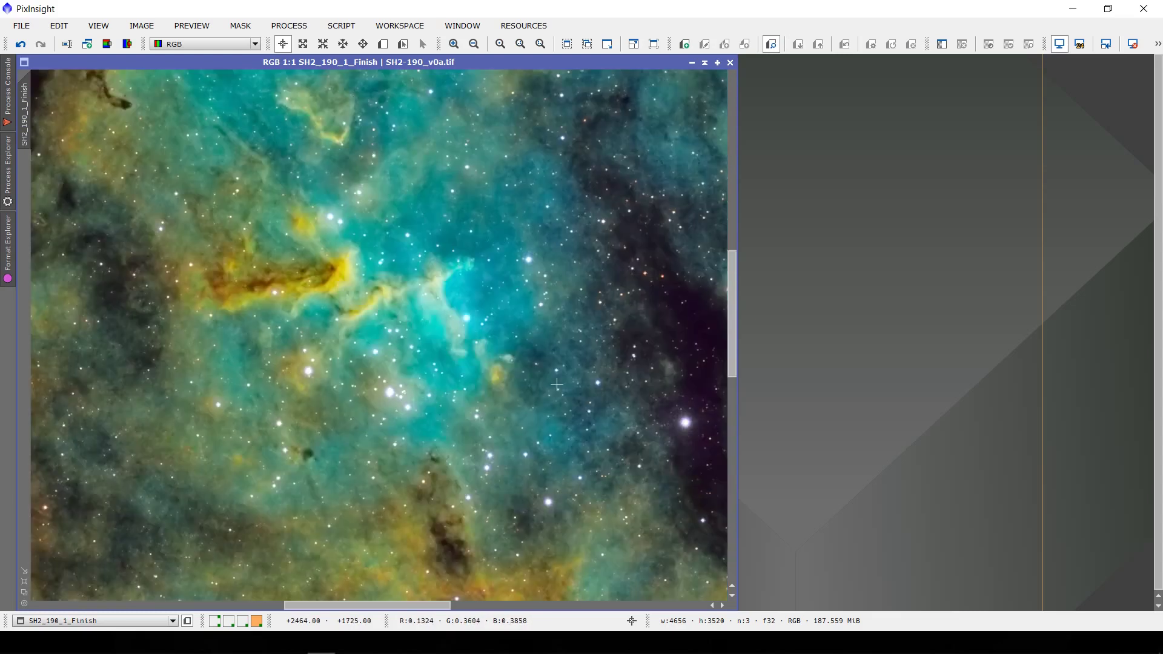
scroll(557, 384, down, 3)
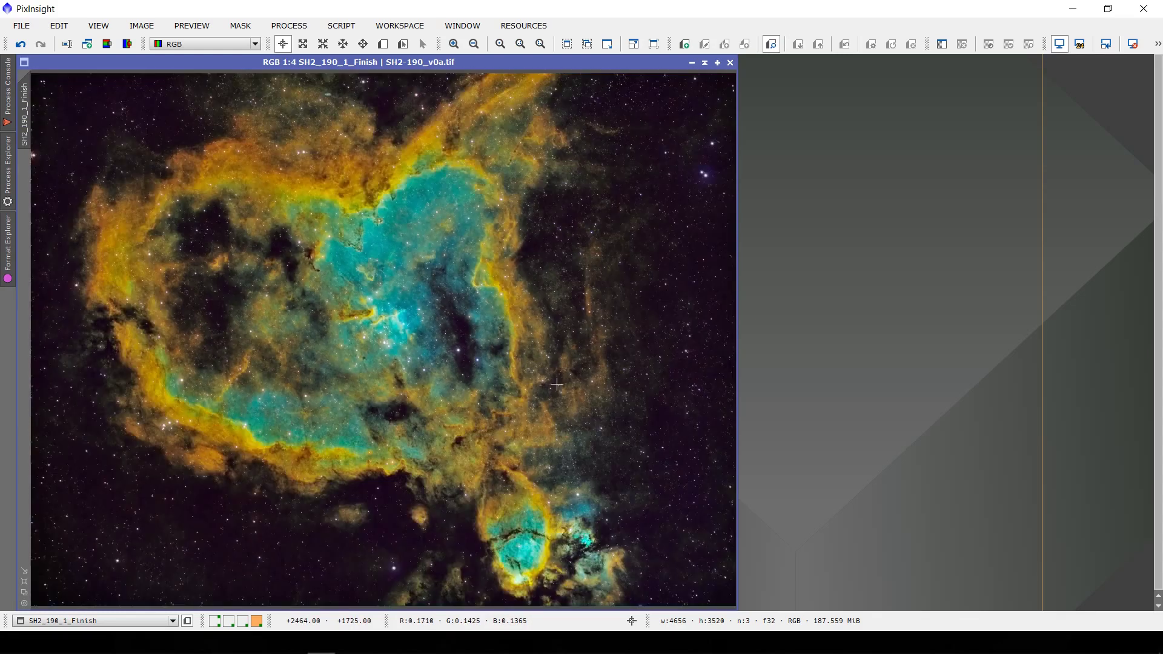
scroll(556, 384, down, 1)
scroll(557, 384, up, 1)
Switch to the third workspace and examine the teal arc of the SH2_157_Finish02 image at 1:1, returning to the 1:4 overview.
click(243, 624)
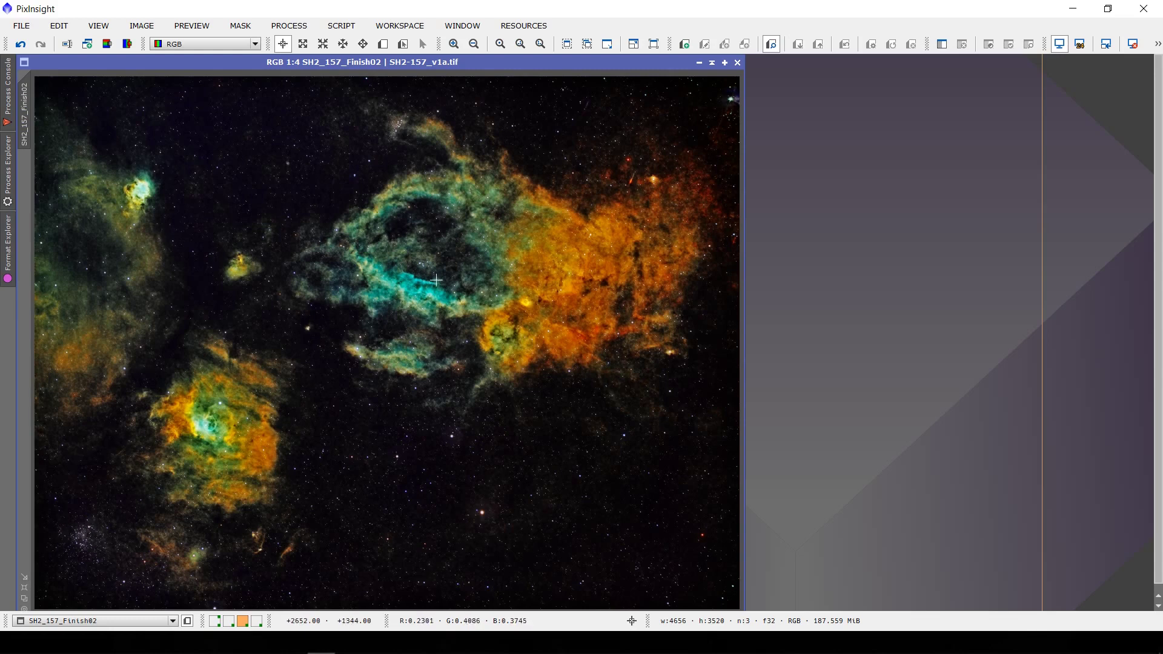
scroll(481, 241, up, 2)
scroll(481, 241, up, 1)
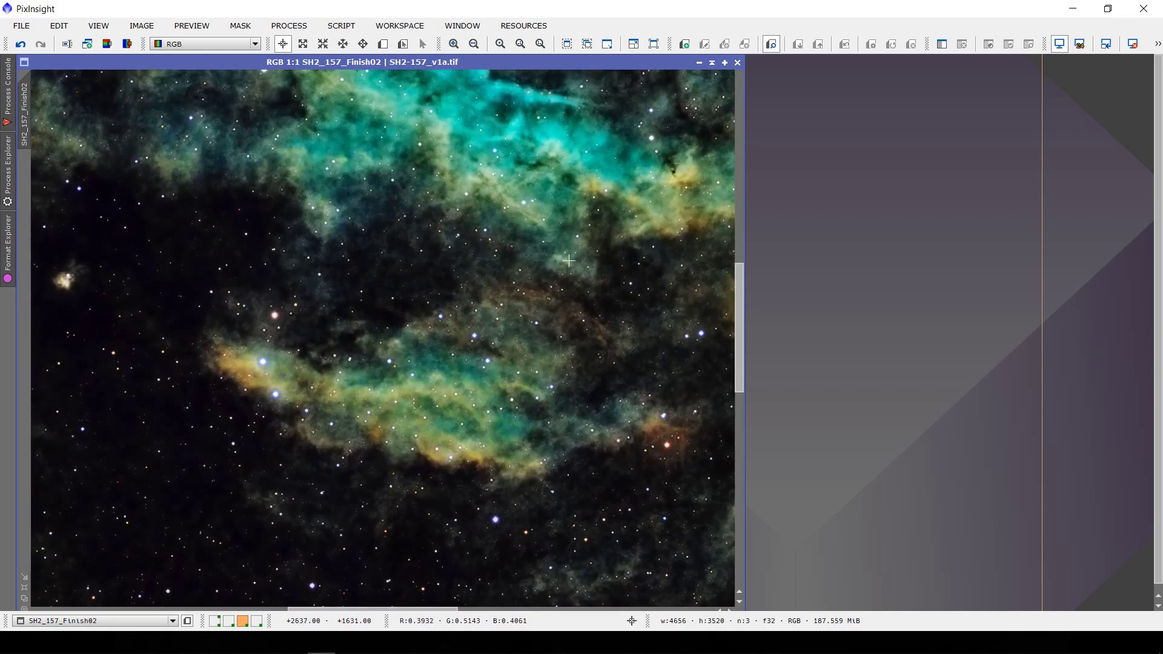
drag(739, 346, 740, 254)
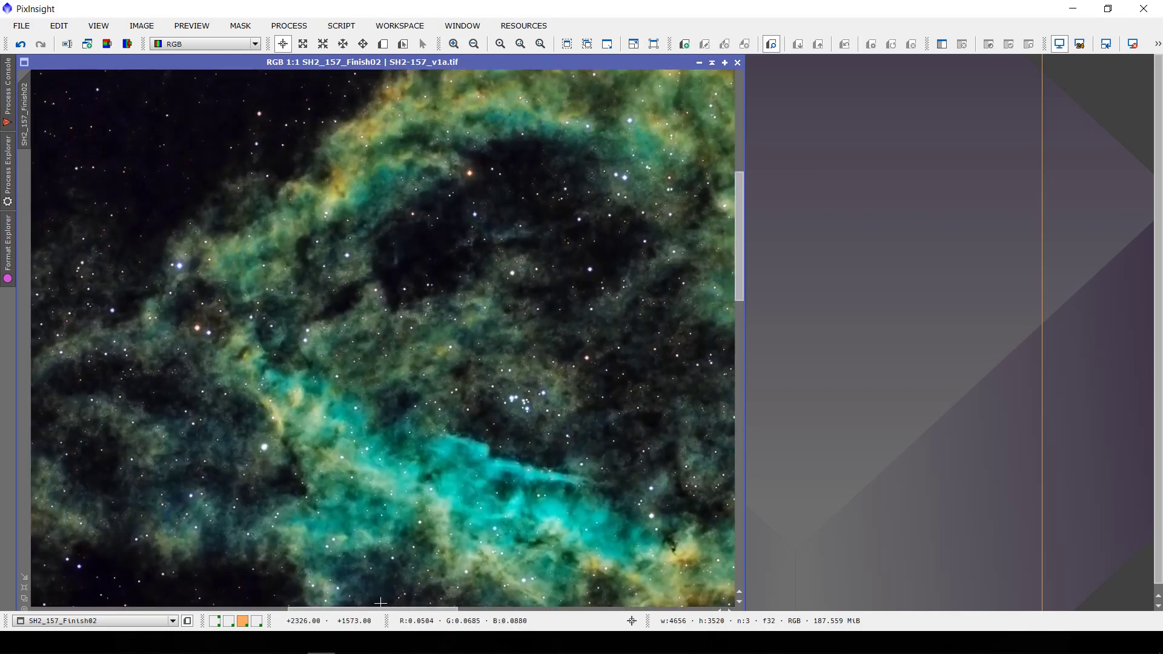
drag(382, 604, 481, 403)
scroll(429, 566, down, 1)
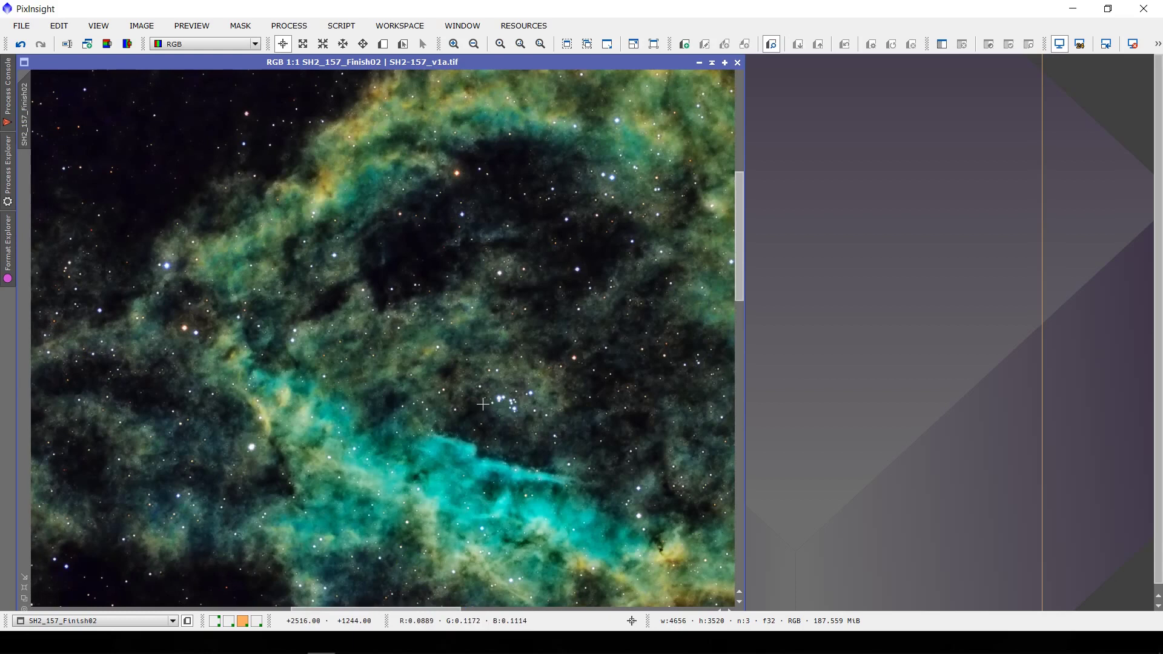
scroll(481, 403, down, 2)
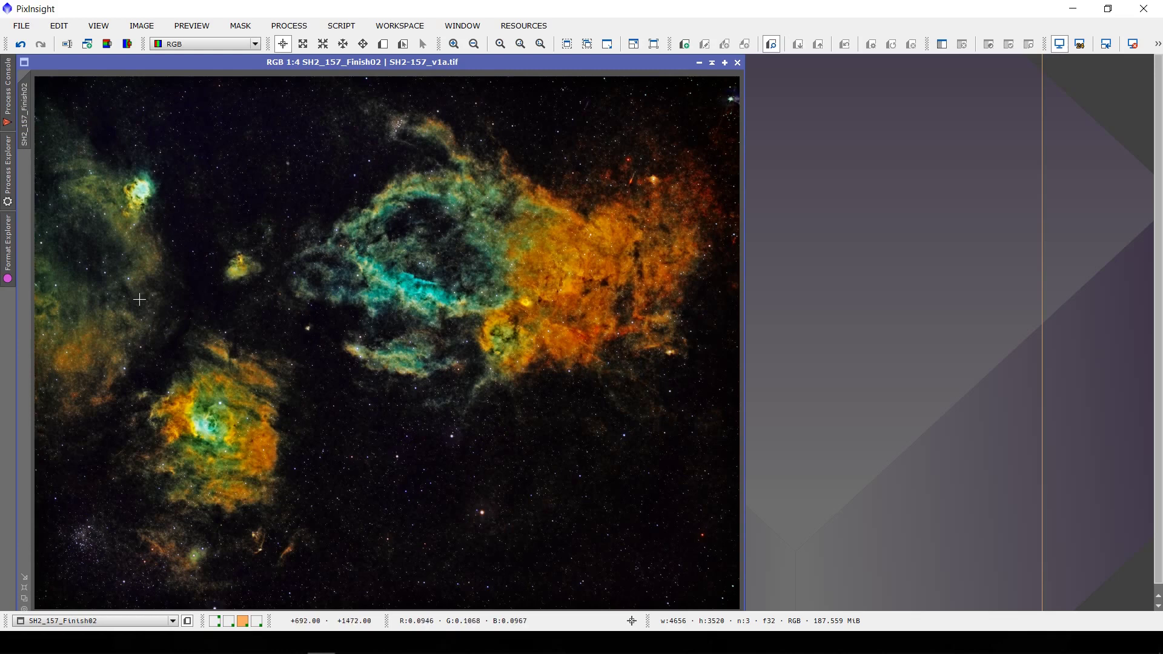
Examine the green-and-orange bubble nebula in the SH2_157_Finish02 image at 1:2 and 1:1, then restore the 1:4 view.
scroll(220, 445, up, 2)
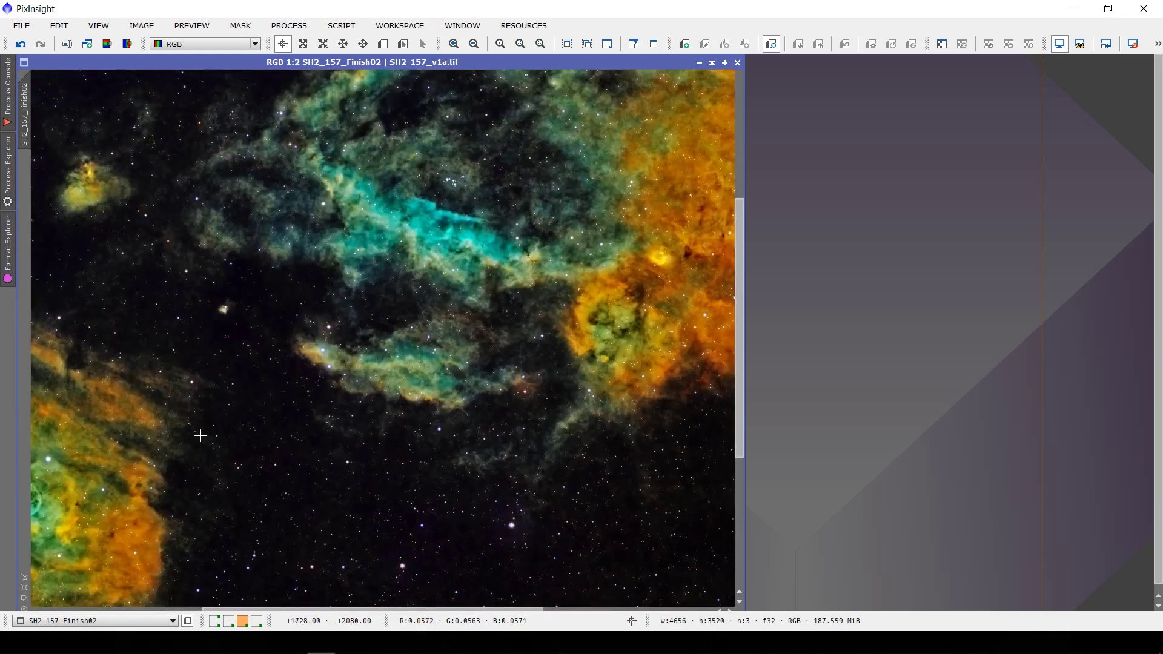
drag(228, 608, 91, 608)
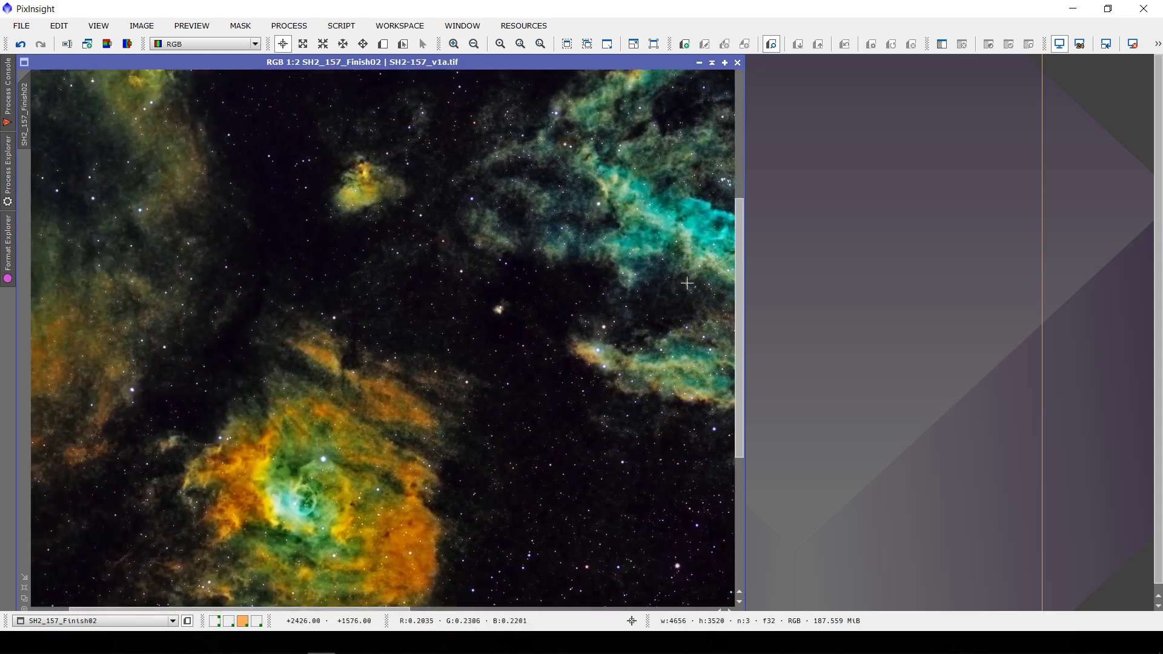
drag(747, 263, 742, 347)
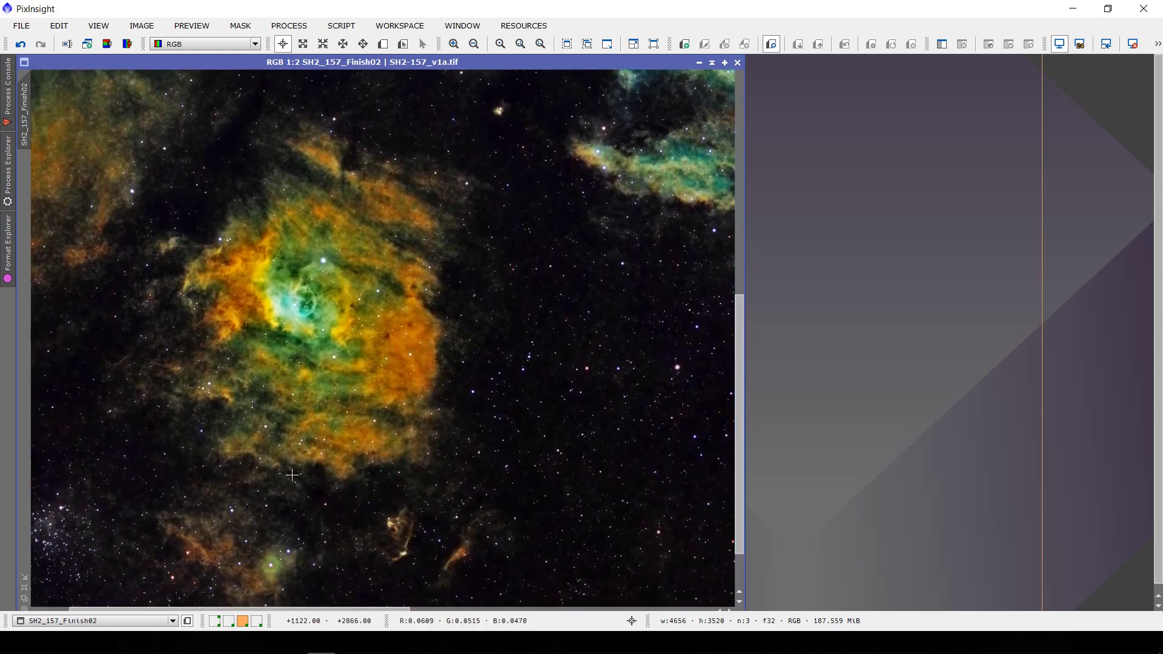
scroll(303, 411, up, 1)
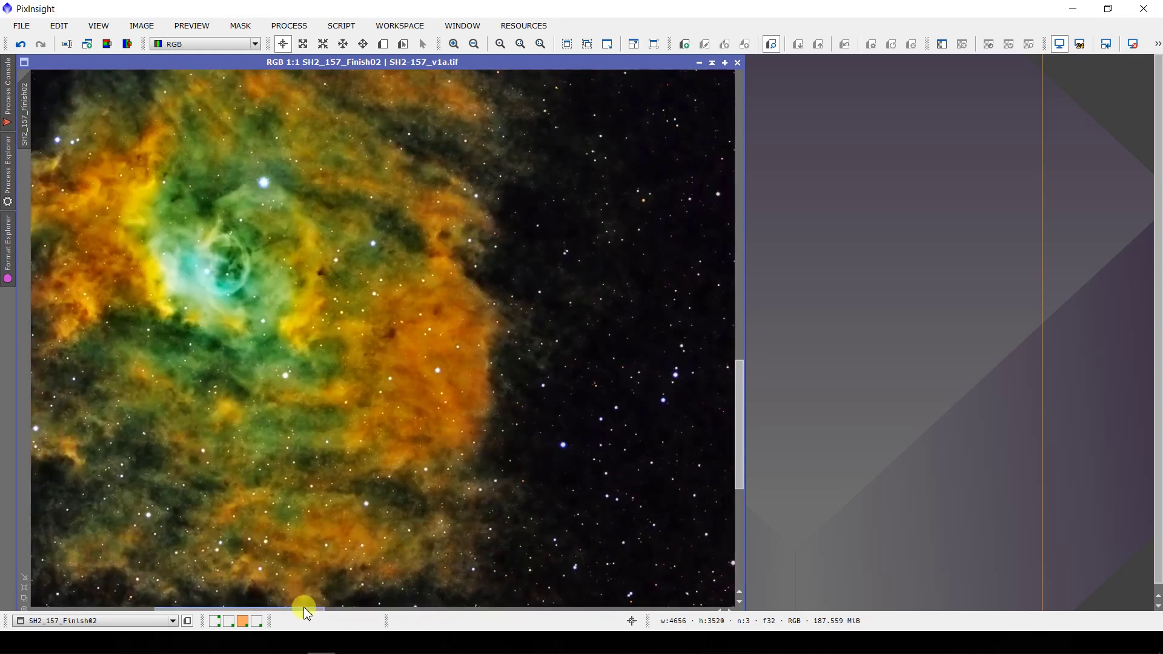
drag(301, 608, 264, 608)
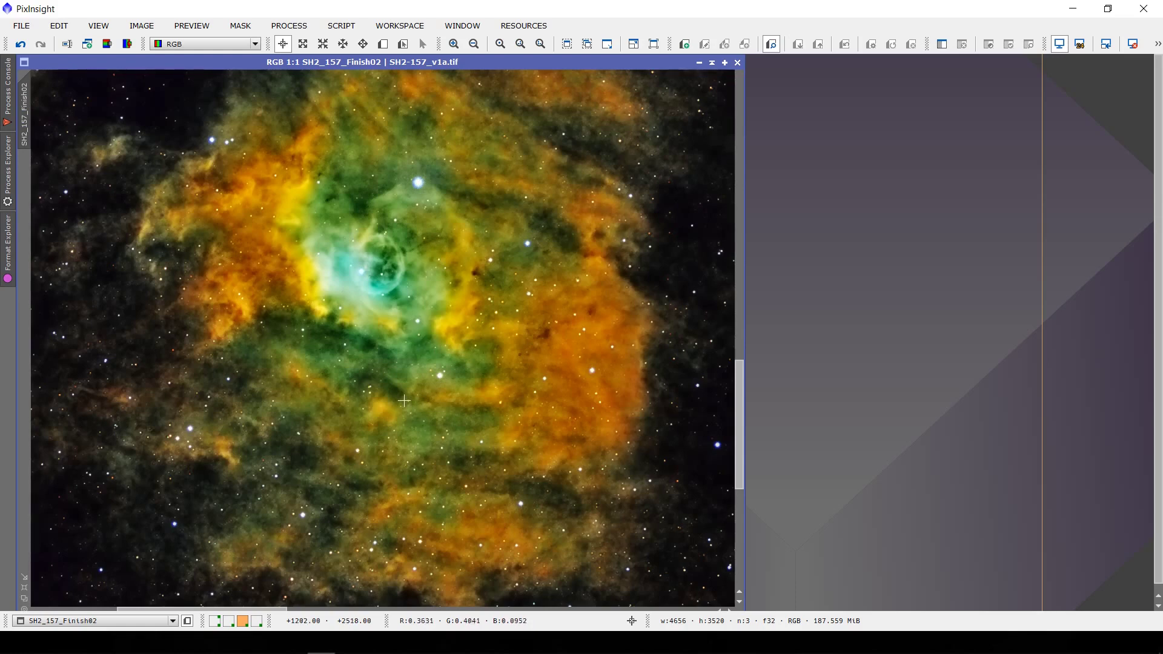
scroll(404, 401, down, 3)
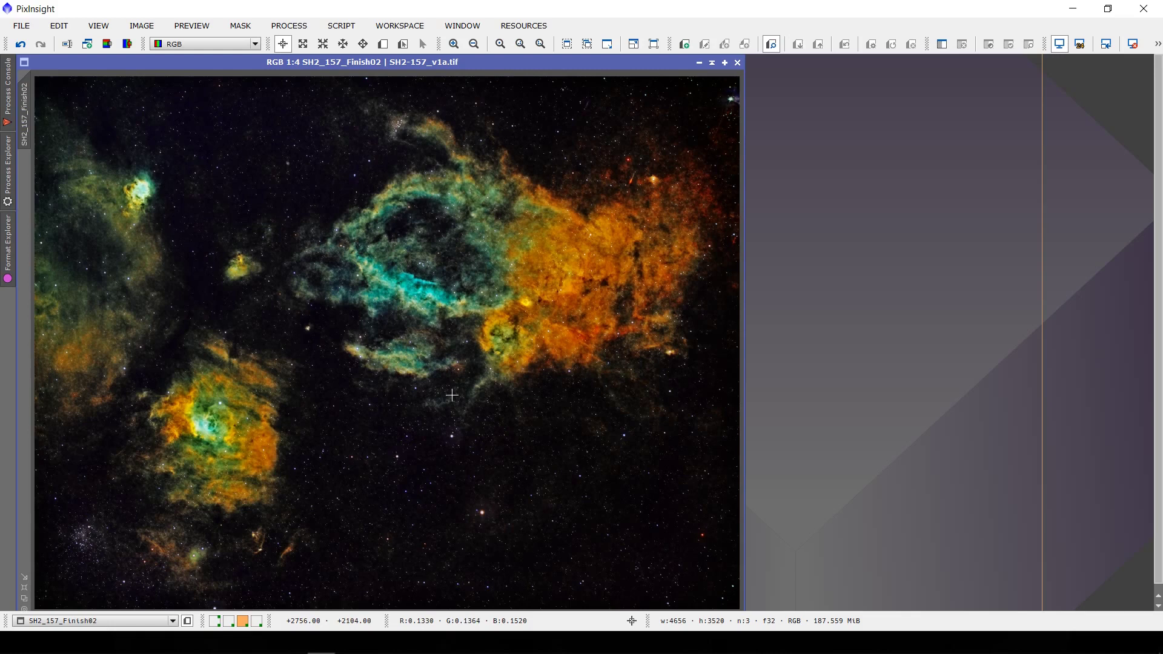
Switch to the second workspace to view the red and teal SH2_129_v4 image.
click(233, 622)
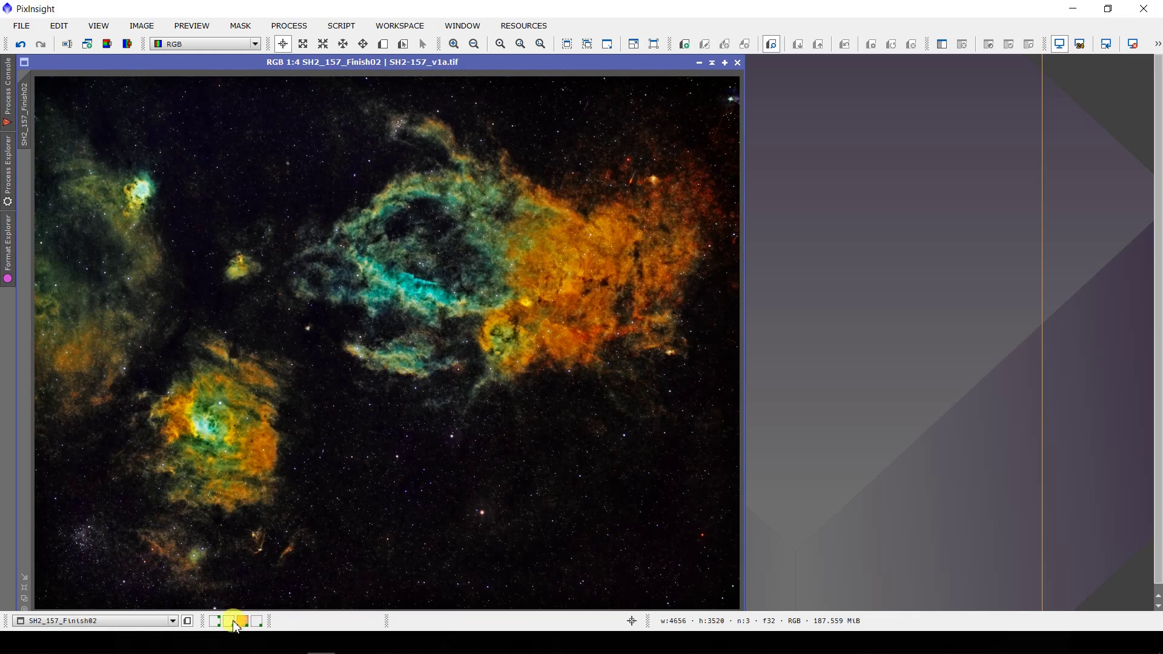
click(233, 623)
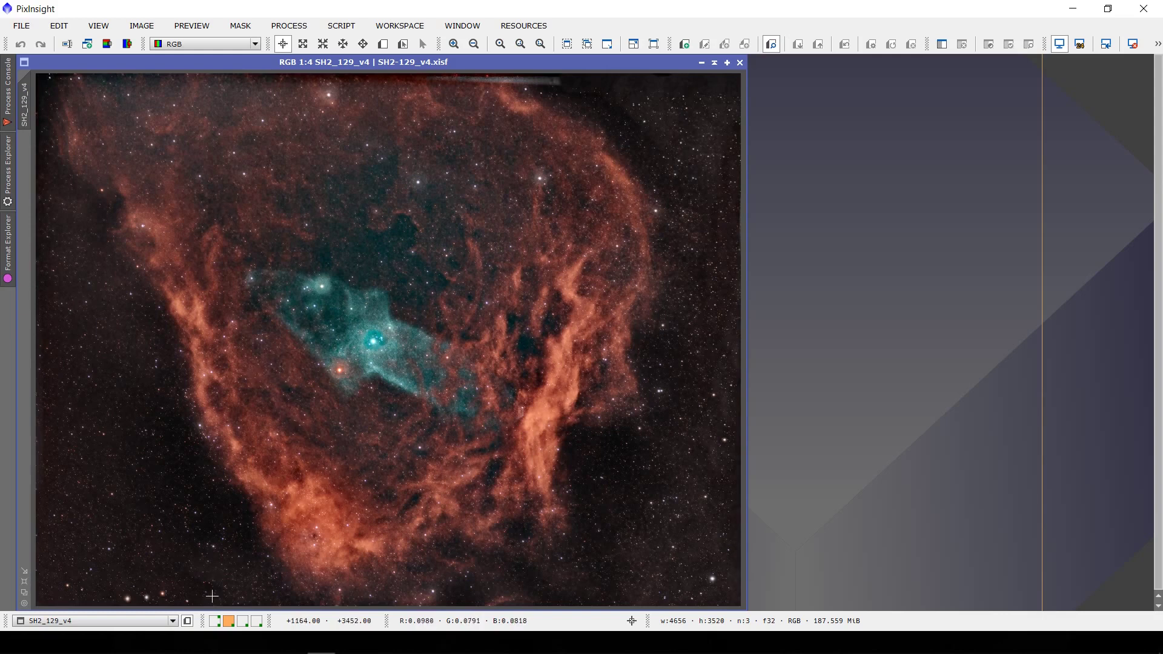
Return to the fourth workspace, examine the dark pillars of SH2_190_1_Finish at 2:1, and switch back to the SH2_129_v4 workspace.
click(256, 621)
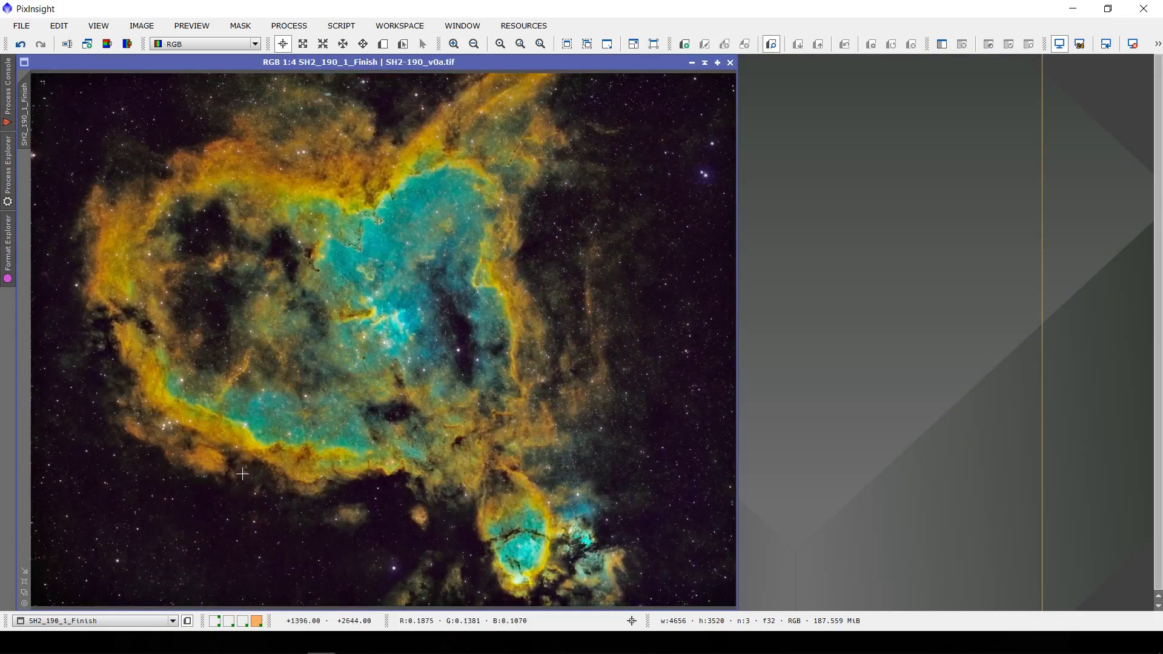
scroll(289, 340, up, 4)
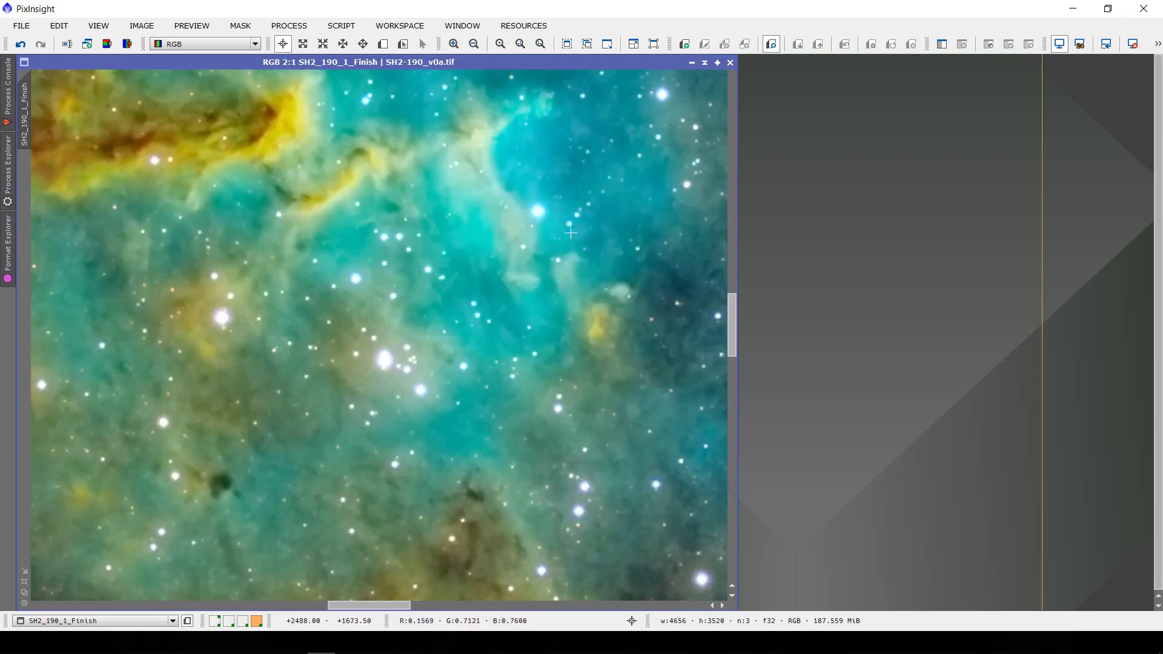
drag(733, 338, 717, 242)
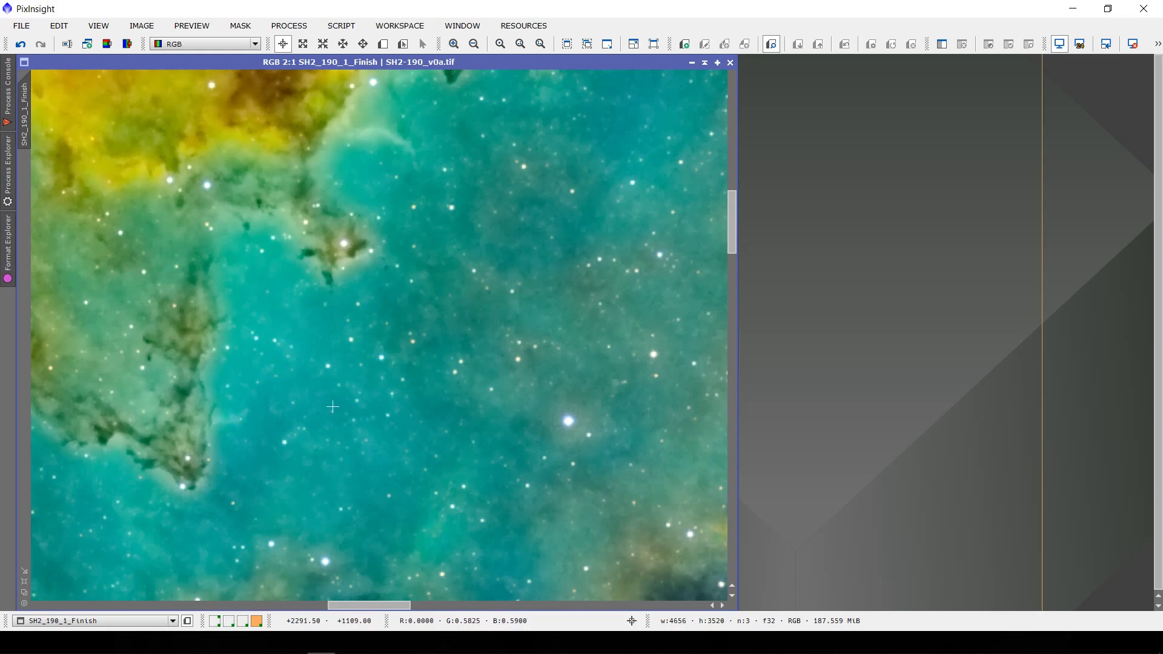
click(229, 621)
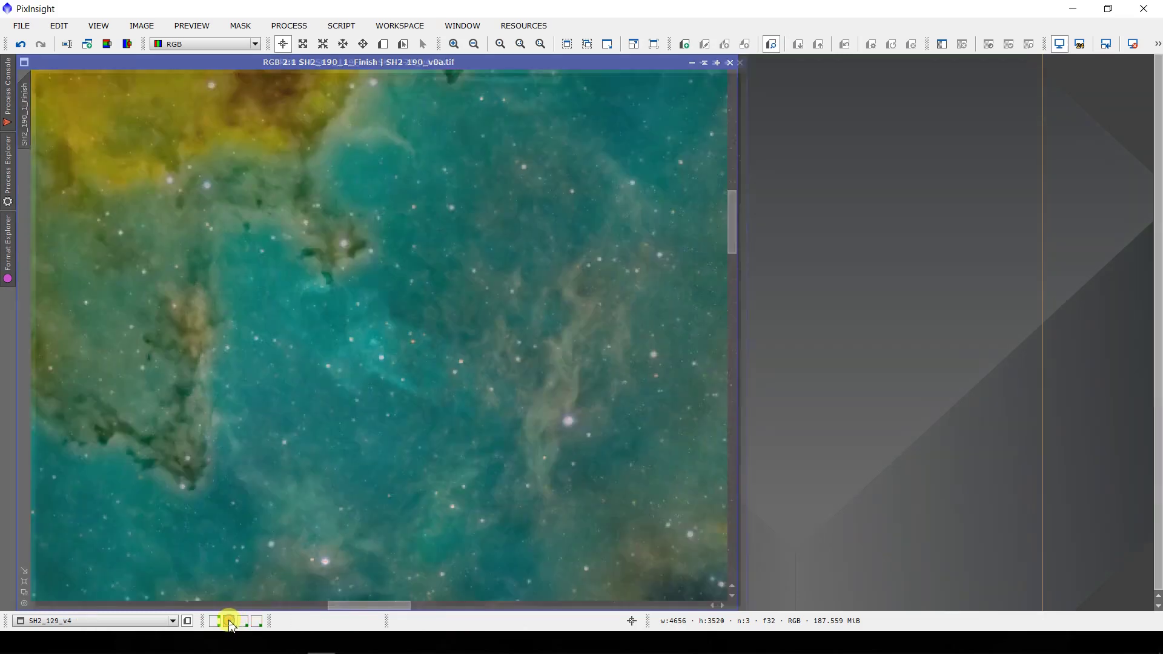